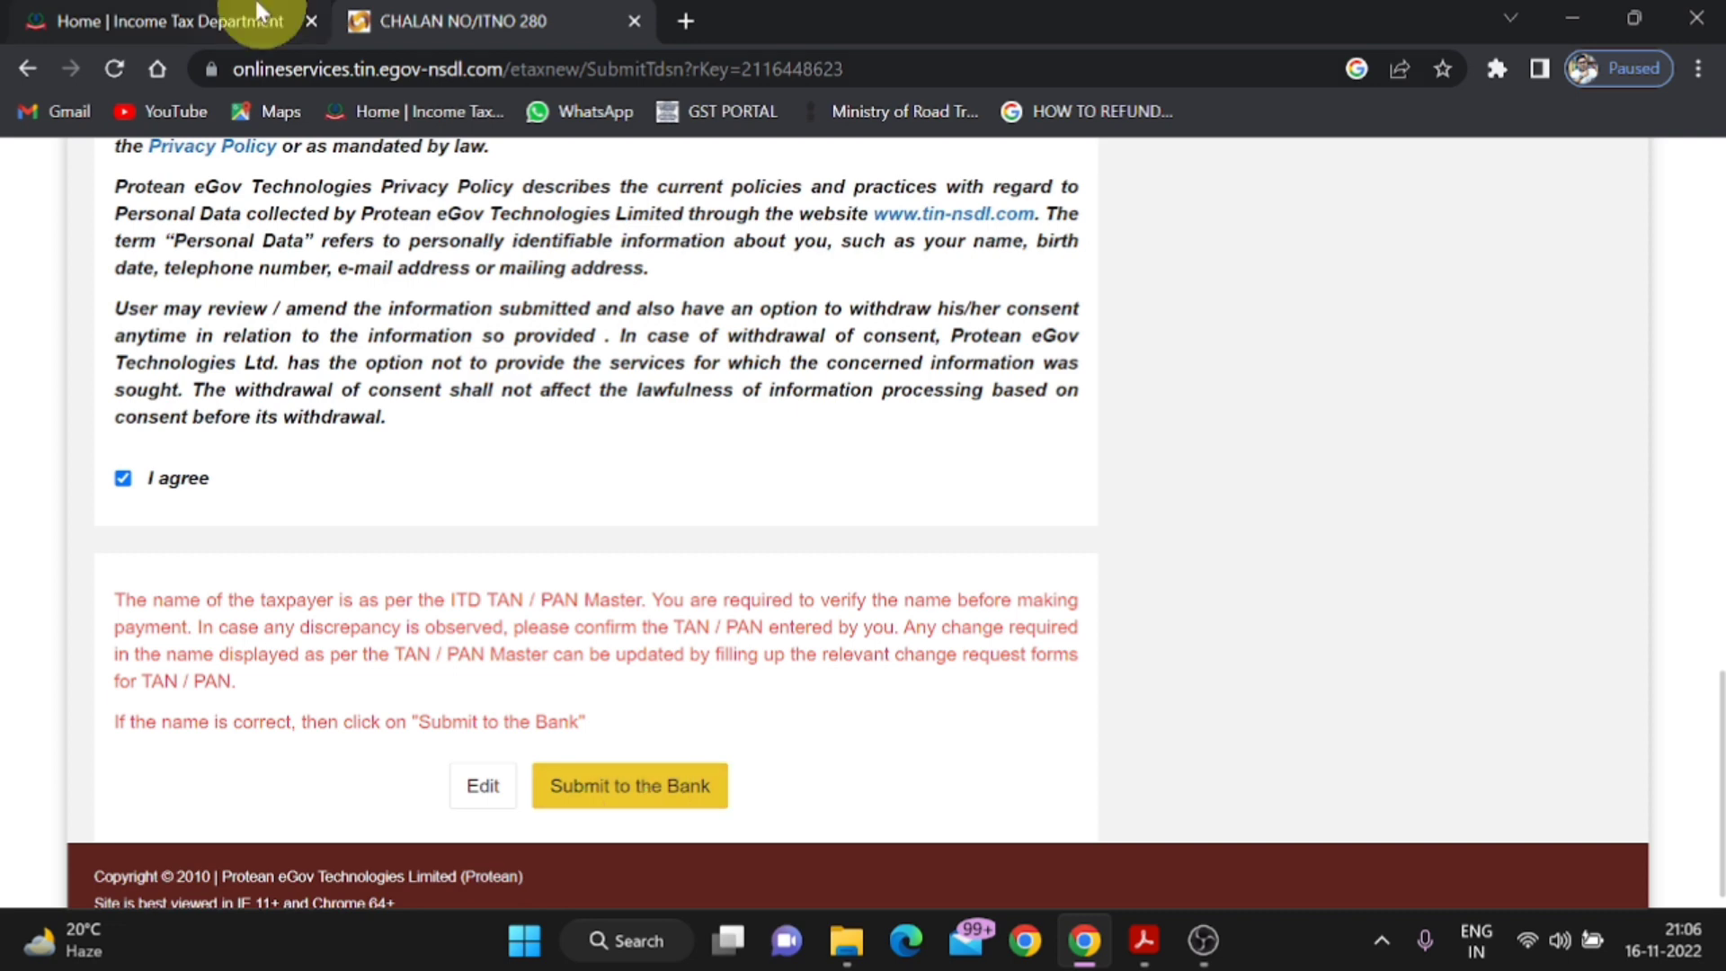
# Switch from the NSDL confirmation page back to the Income Tax Department tab
pyautogui.click(225, 21)
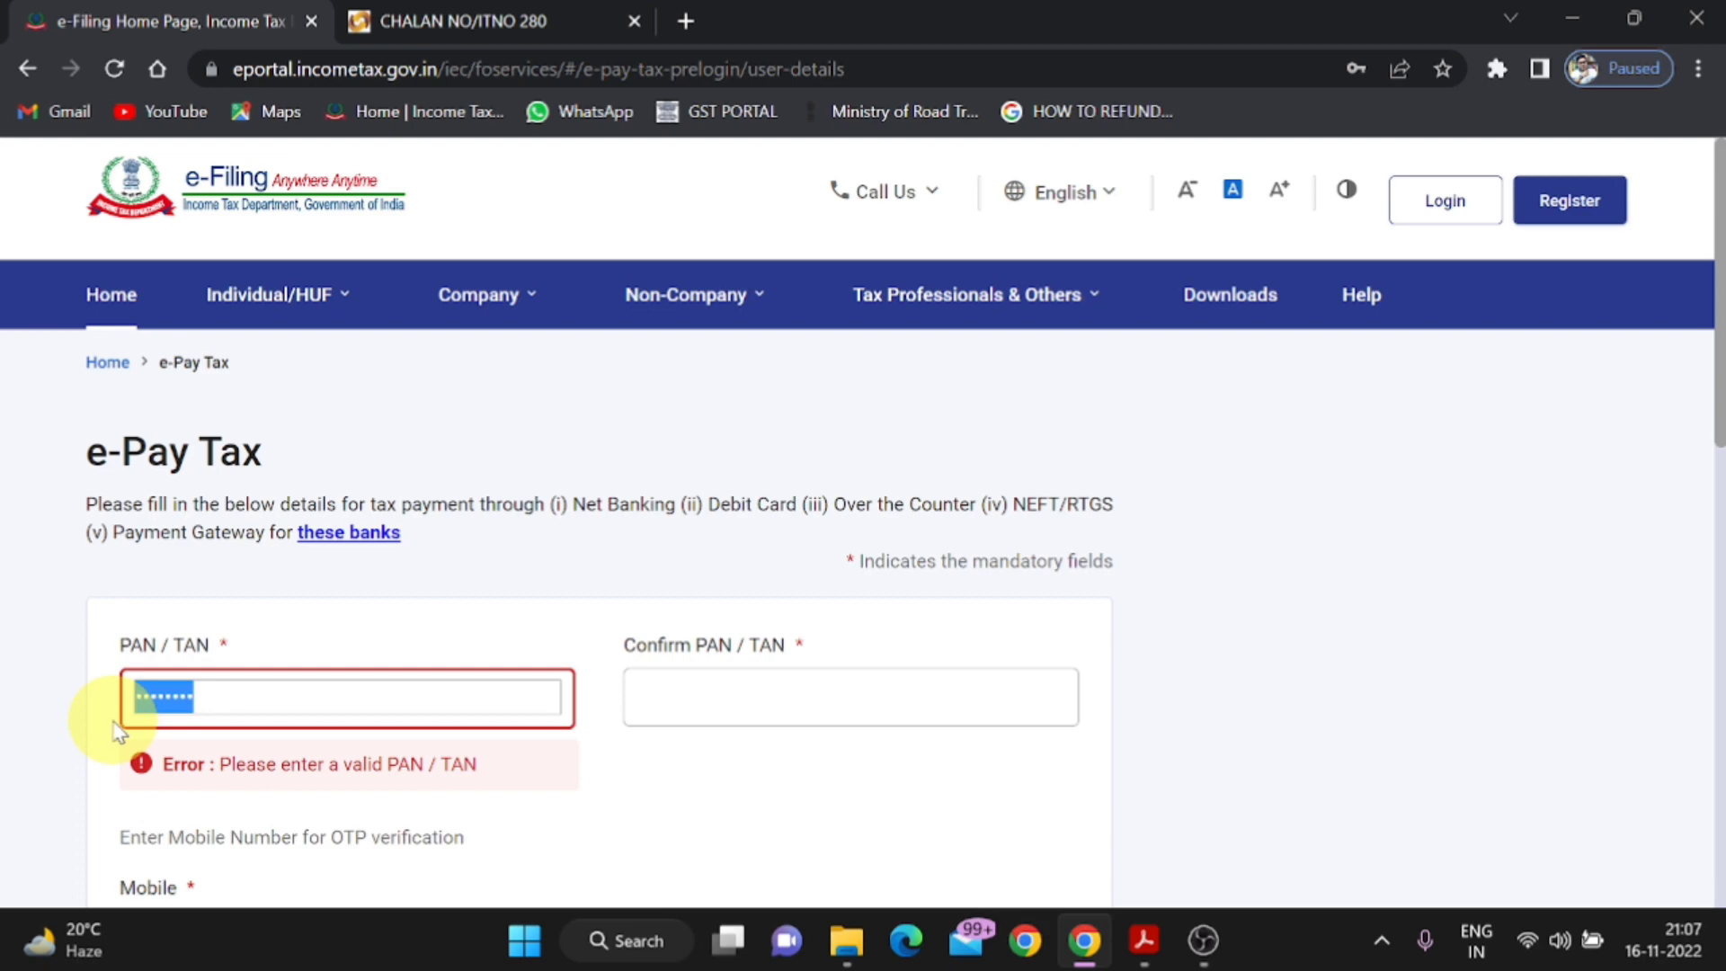
# Clear the incorrect entry and re-enter the PAN/TAN on the e-Pay Tax form
pyautogui.press('BackSpace')
pyautogui.write('•••••')
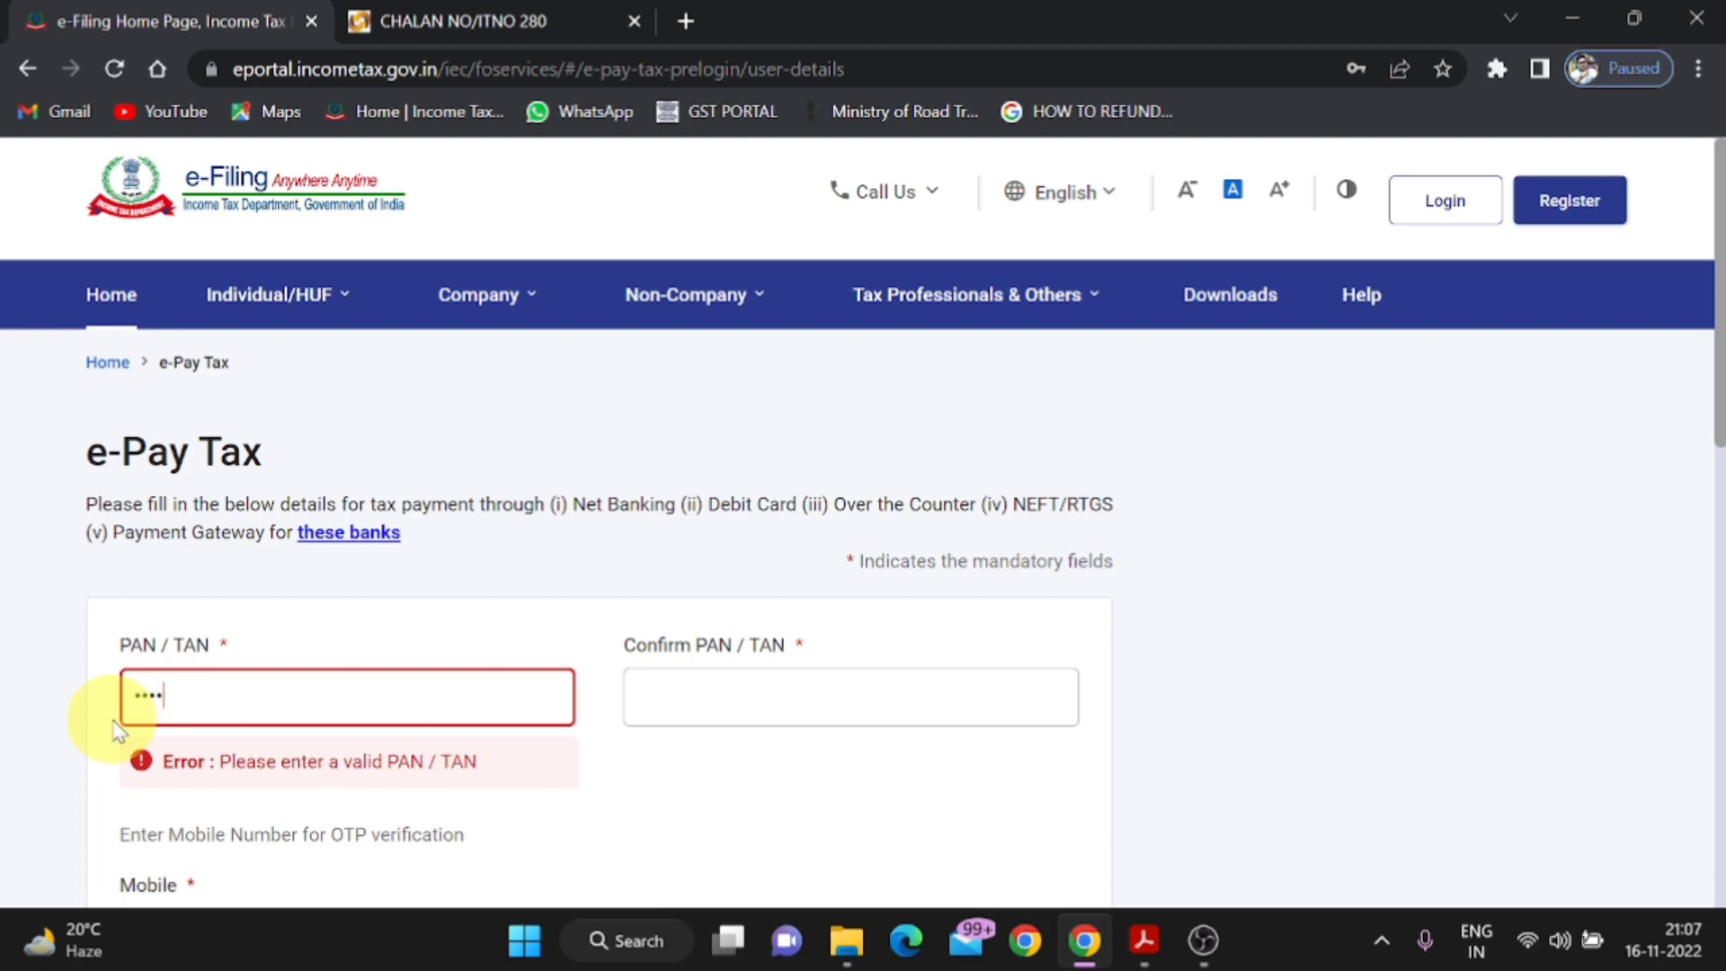
pyautogui.write('•')
pyautogui.hotkey('ctrl', 'a')
pyautogui.press('BackSpace')
pyautogui.write('•••••••••••')
pyautogui.press('Tab')
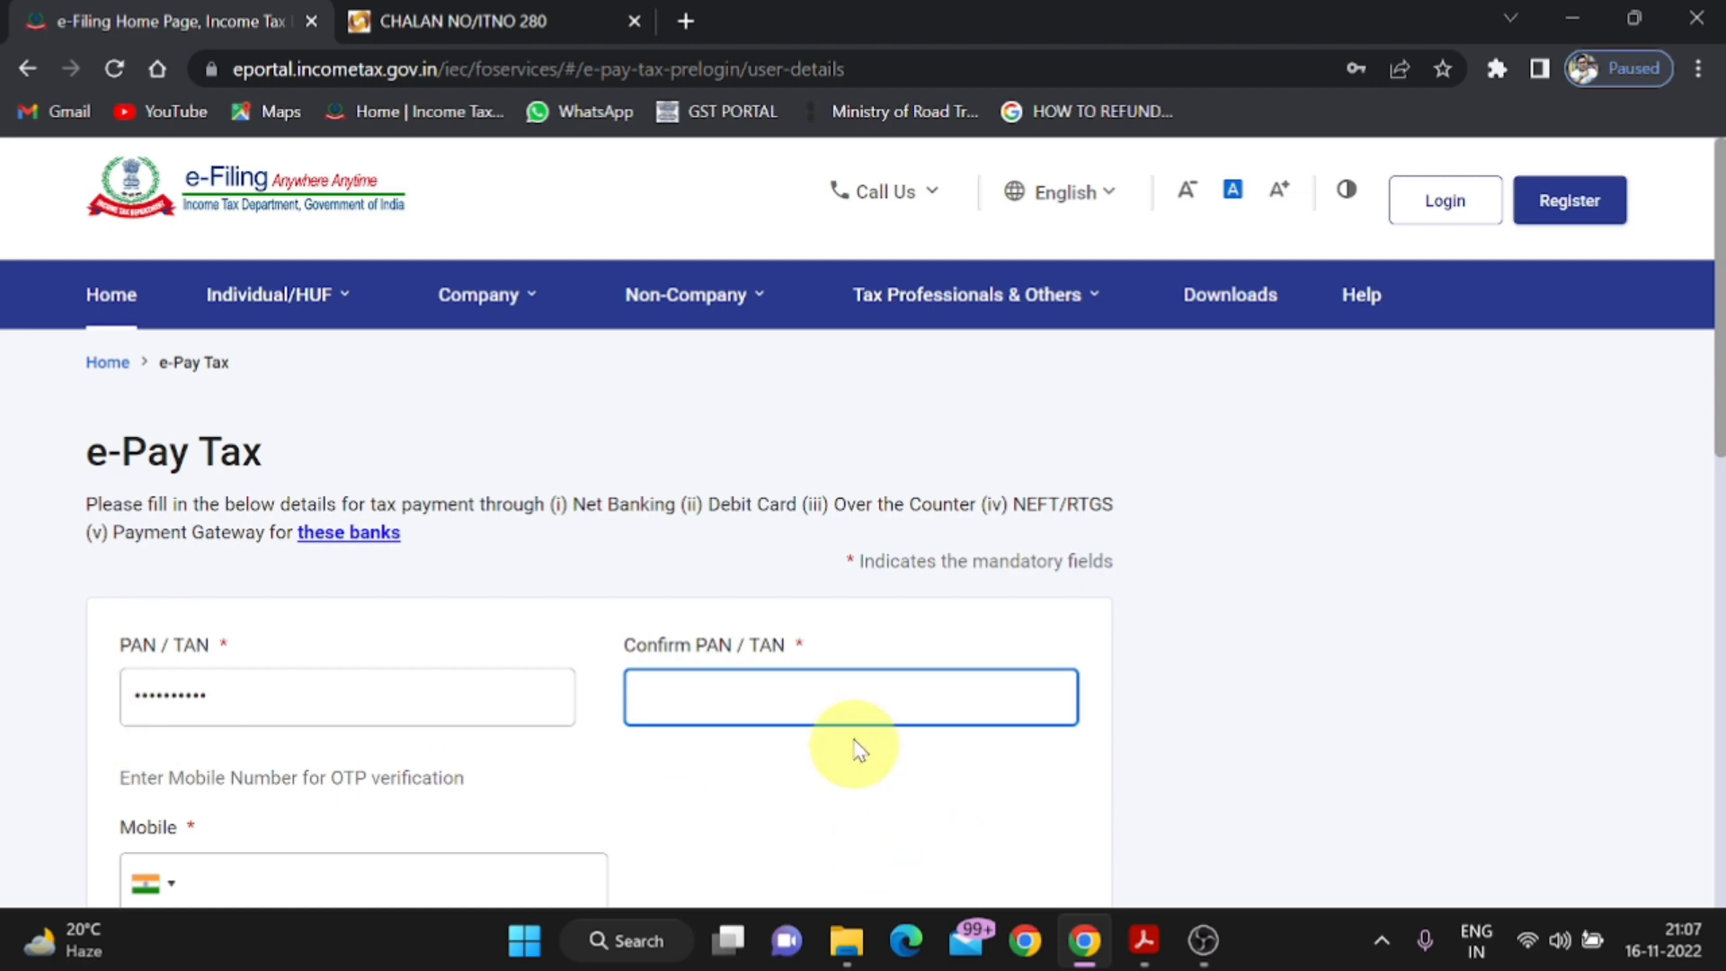
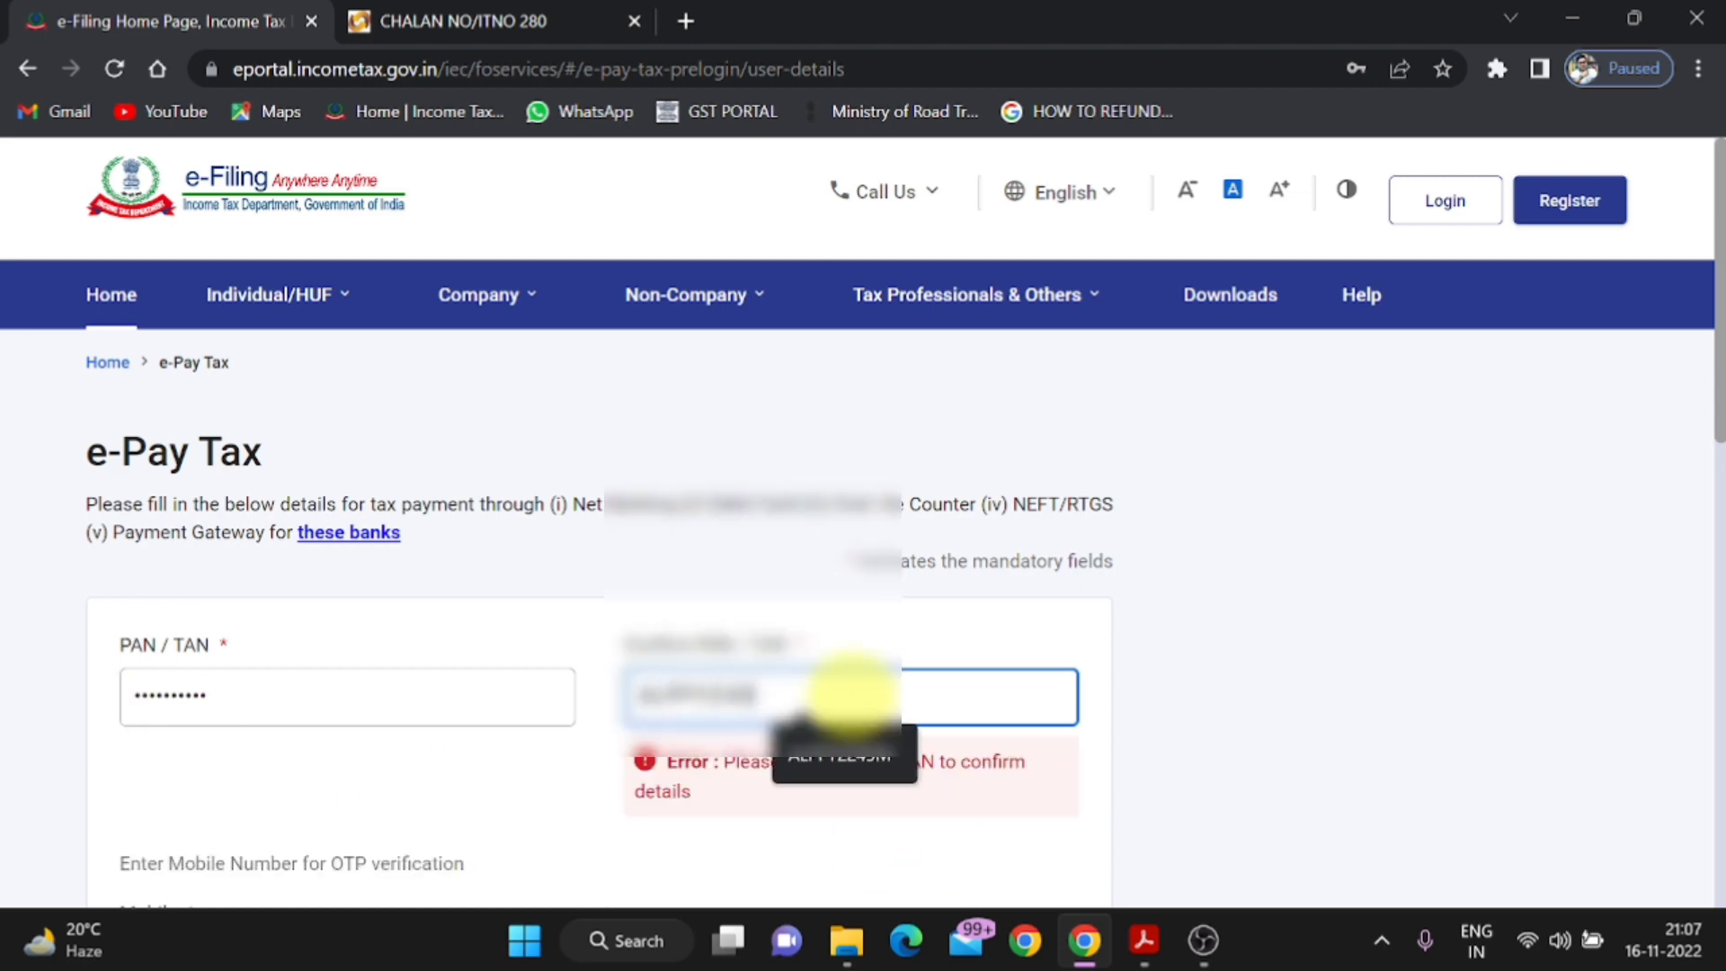
# Fill in Confirm PAN/TAN and enter the mobile number for the OTP
pyautogui.scroll(-1, 852, 692)
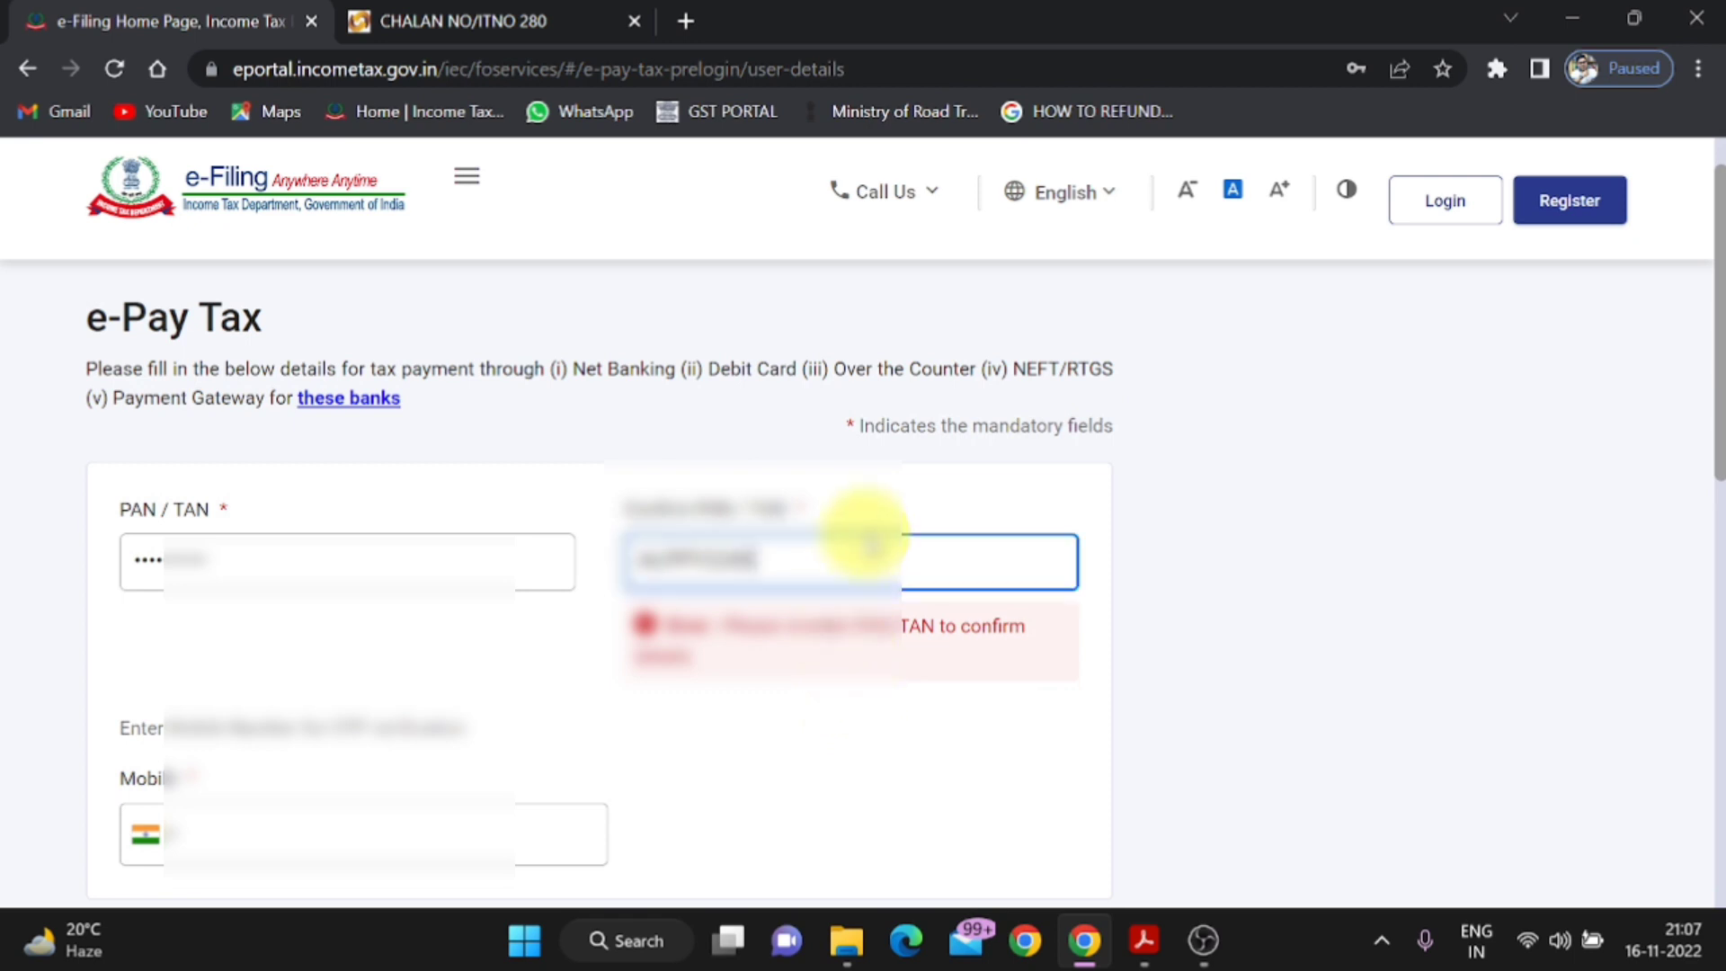
pyautogui.click(344, 747)
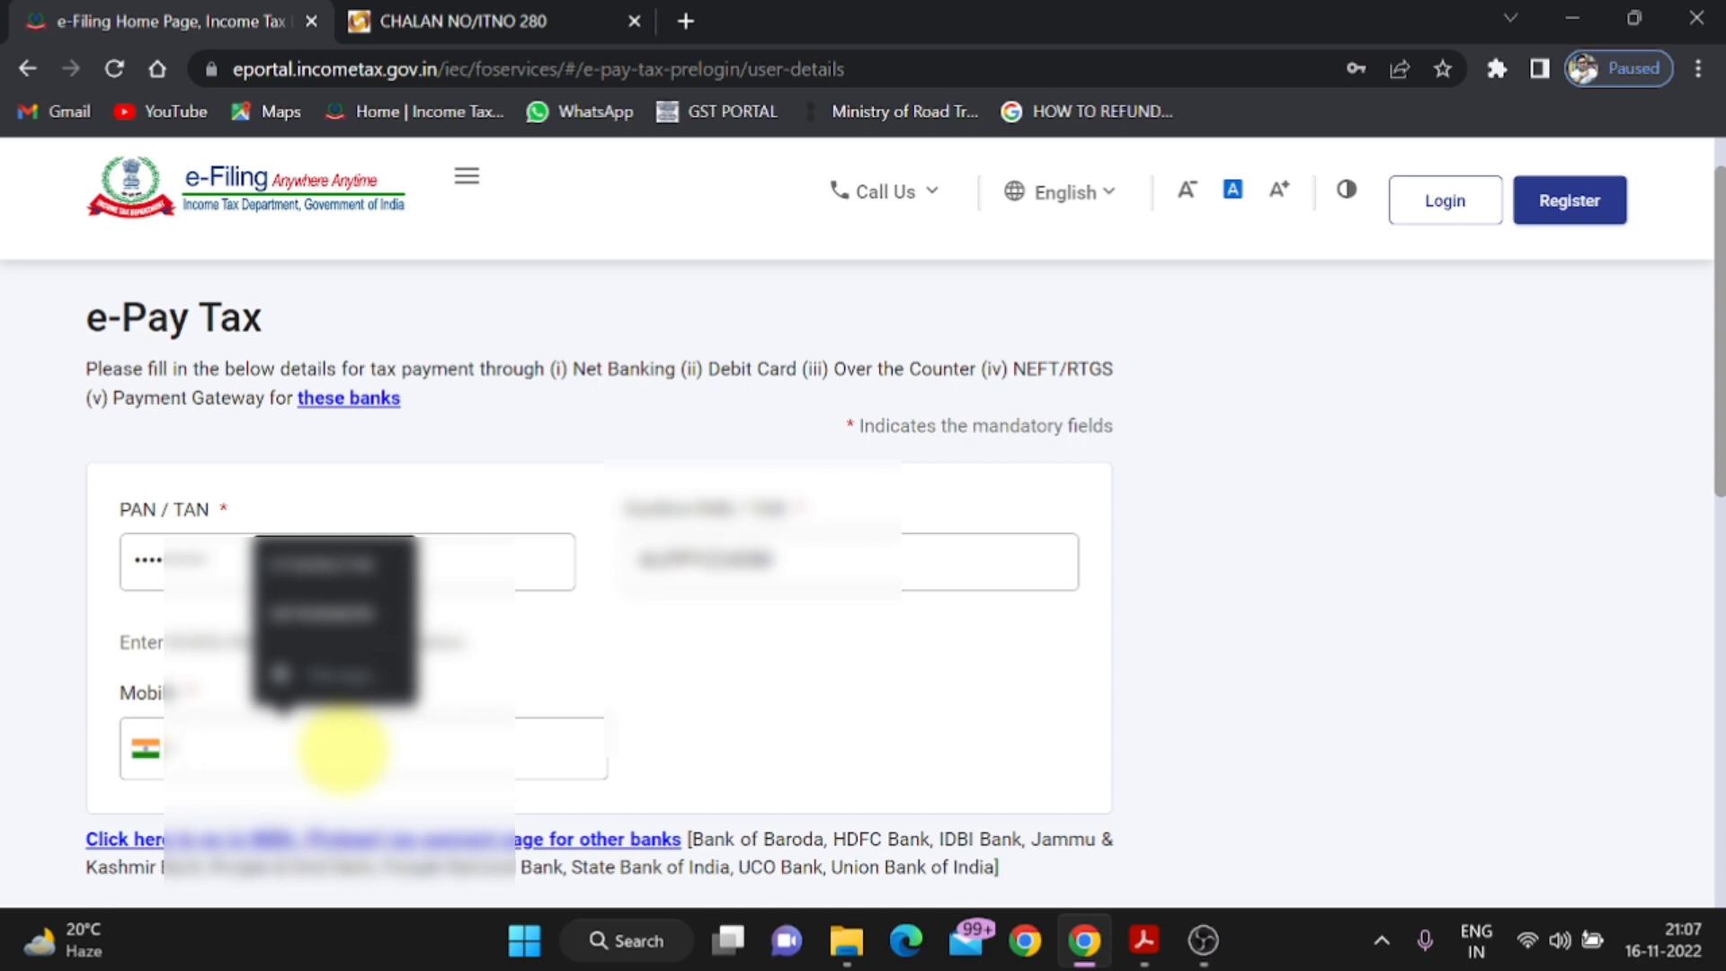
pyautogui.write('9876543210')
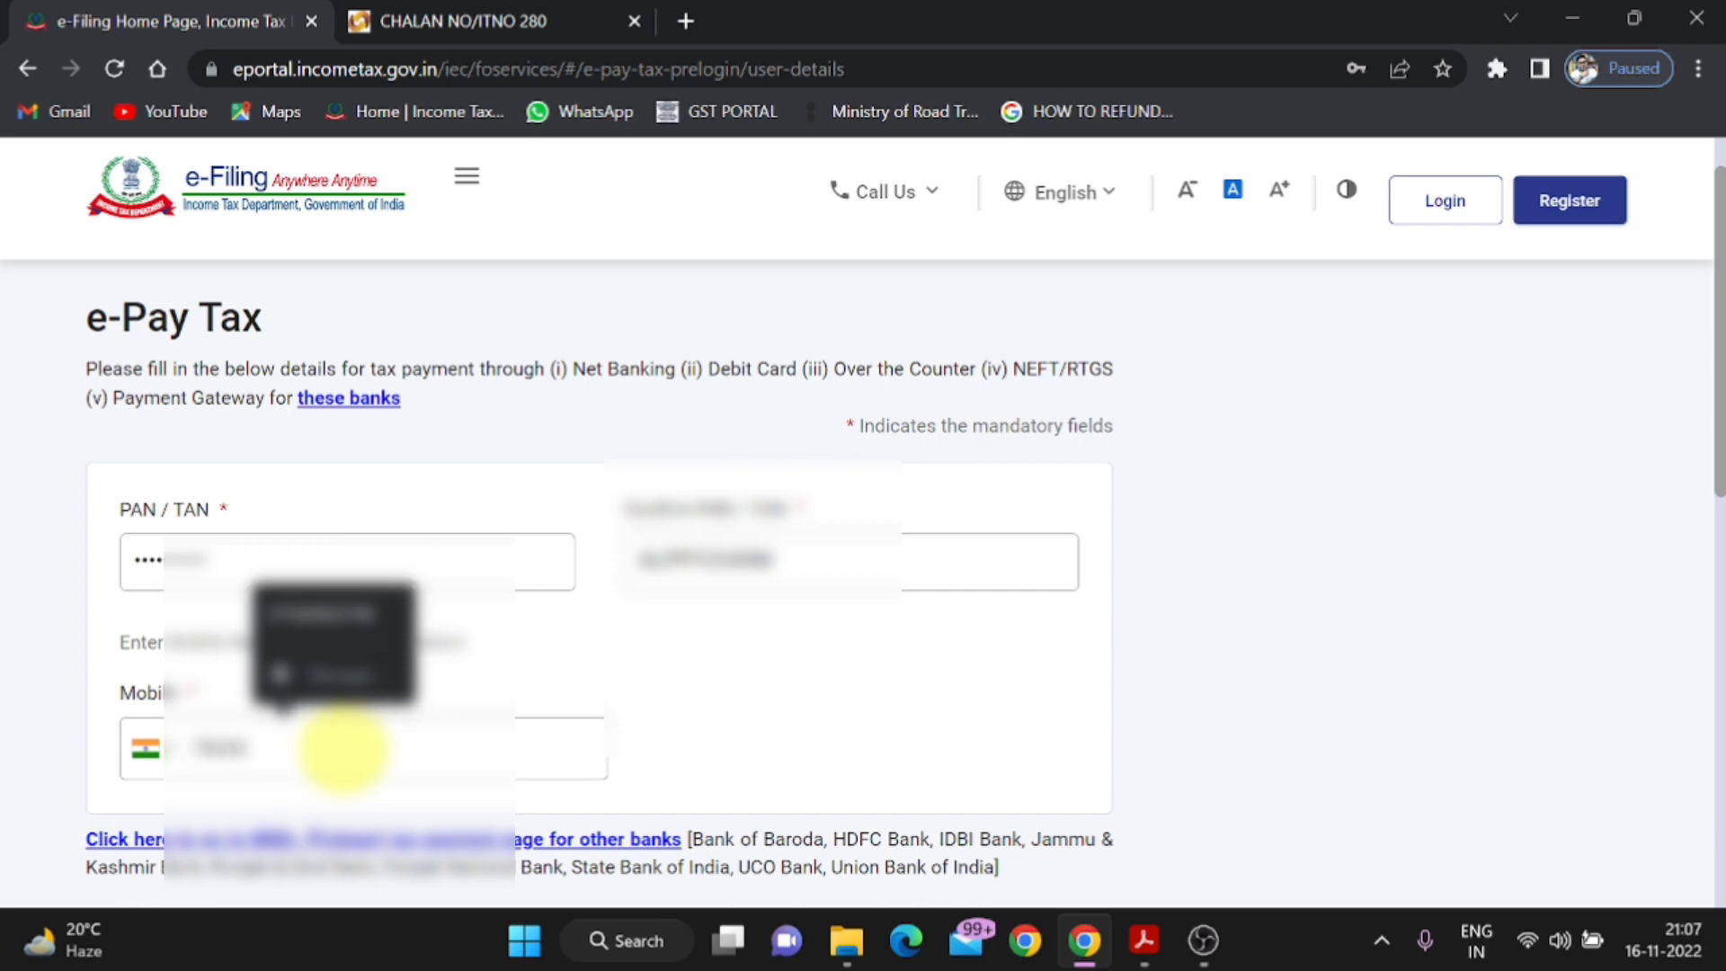
pyautogui.scroll(-5, 342, 748)
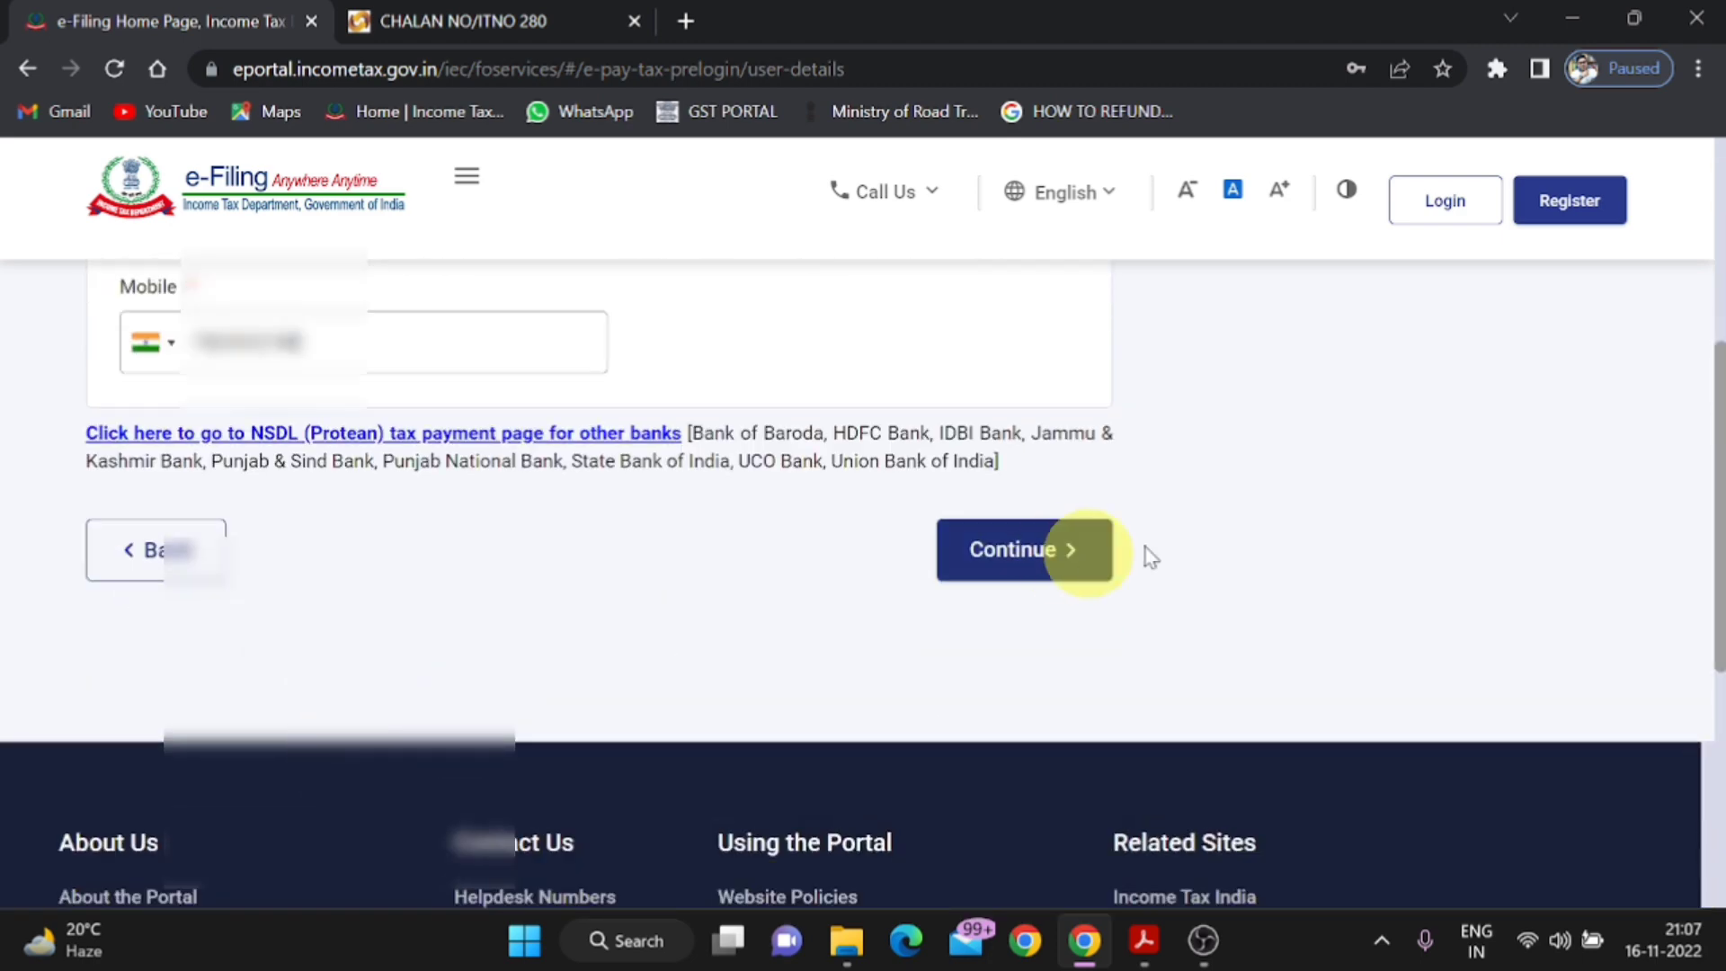
# Verify the PAN with the six-digit mobile OTP, decline Chrome's password save, and continue
pyautogui.click(1081, 566)
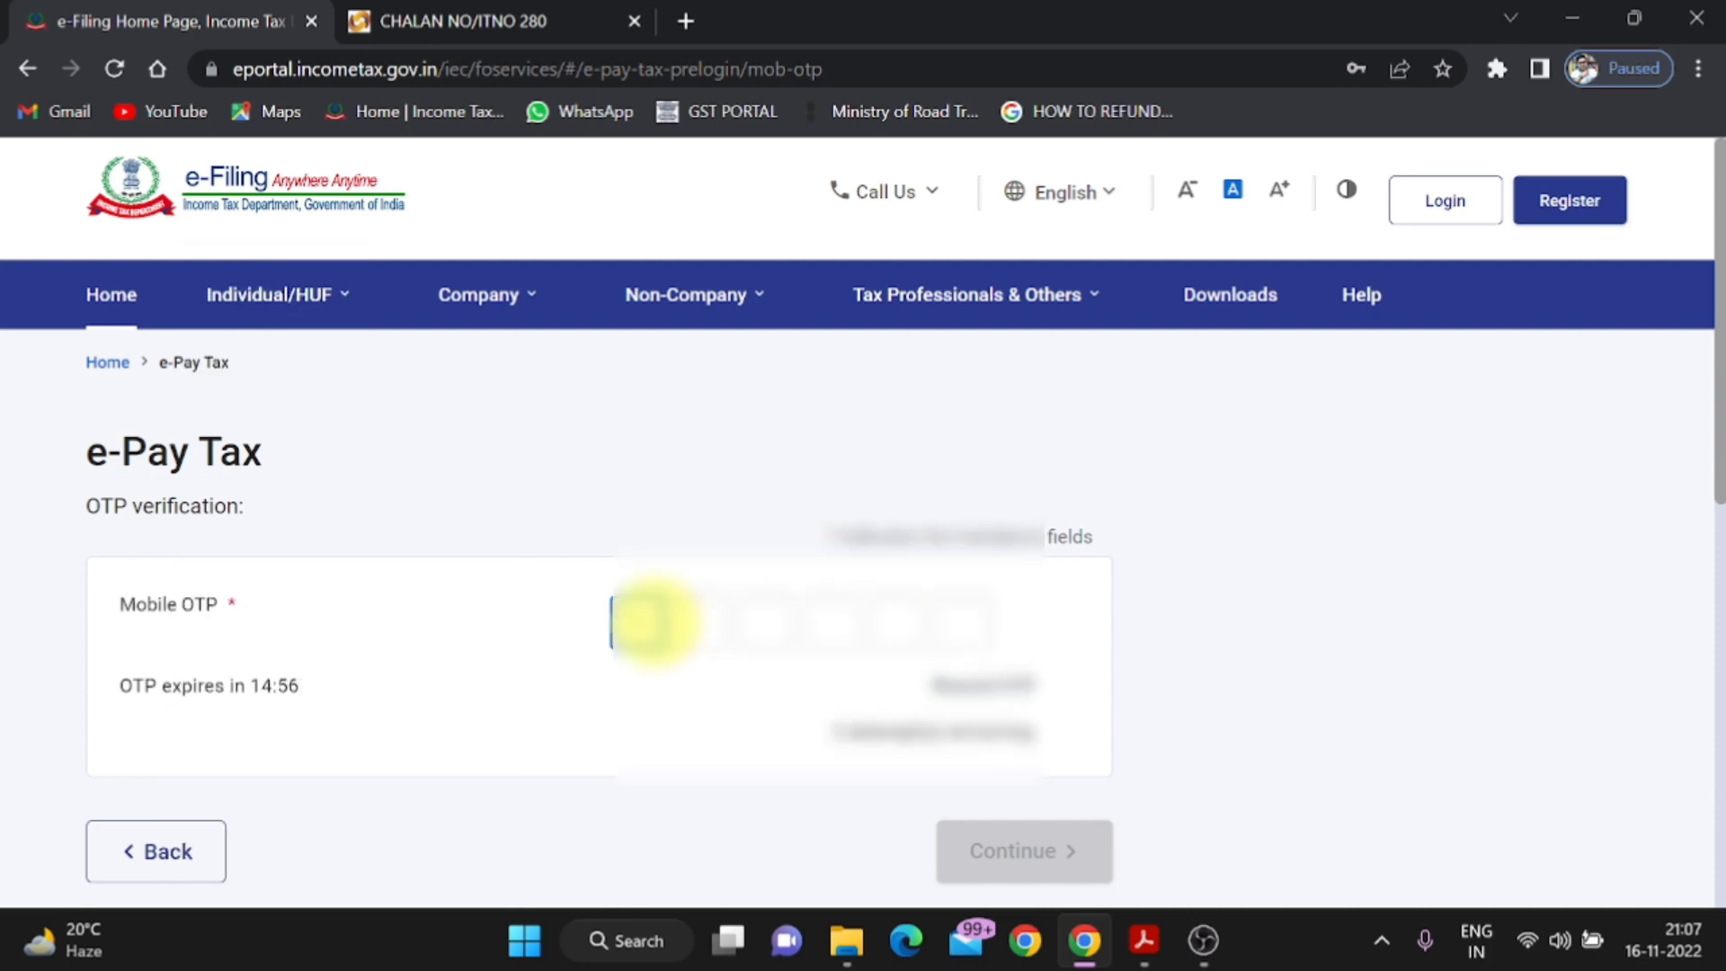
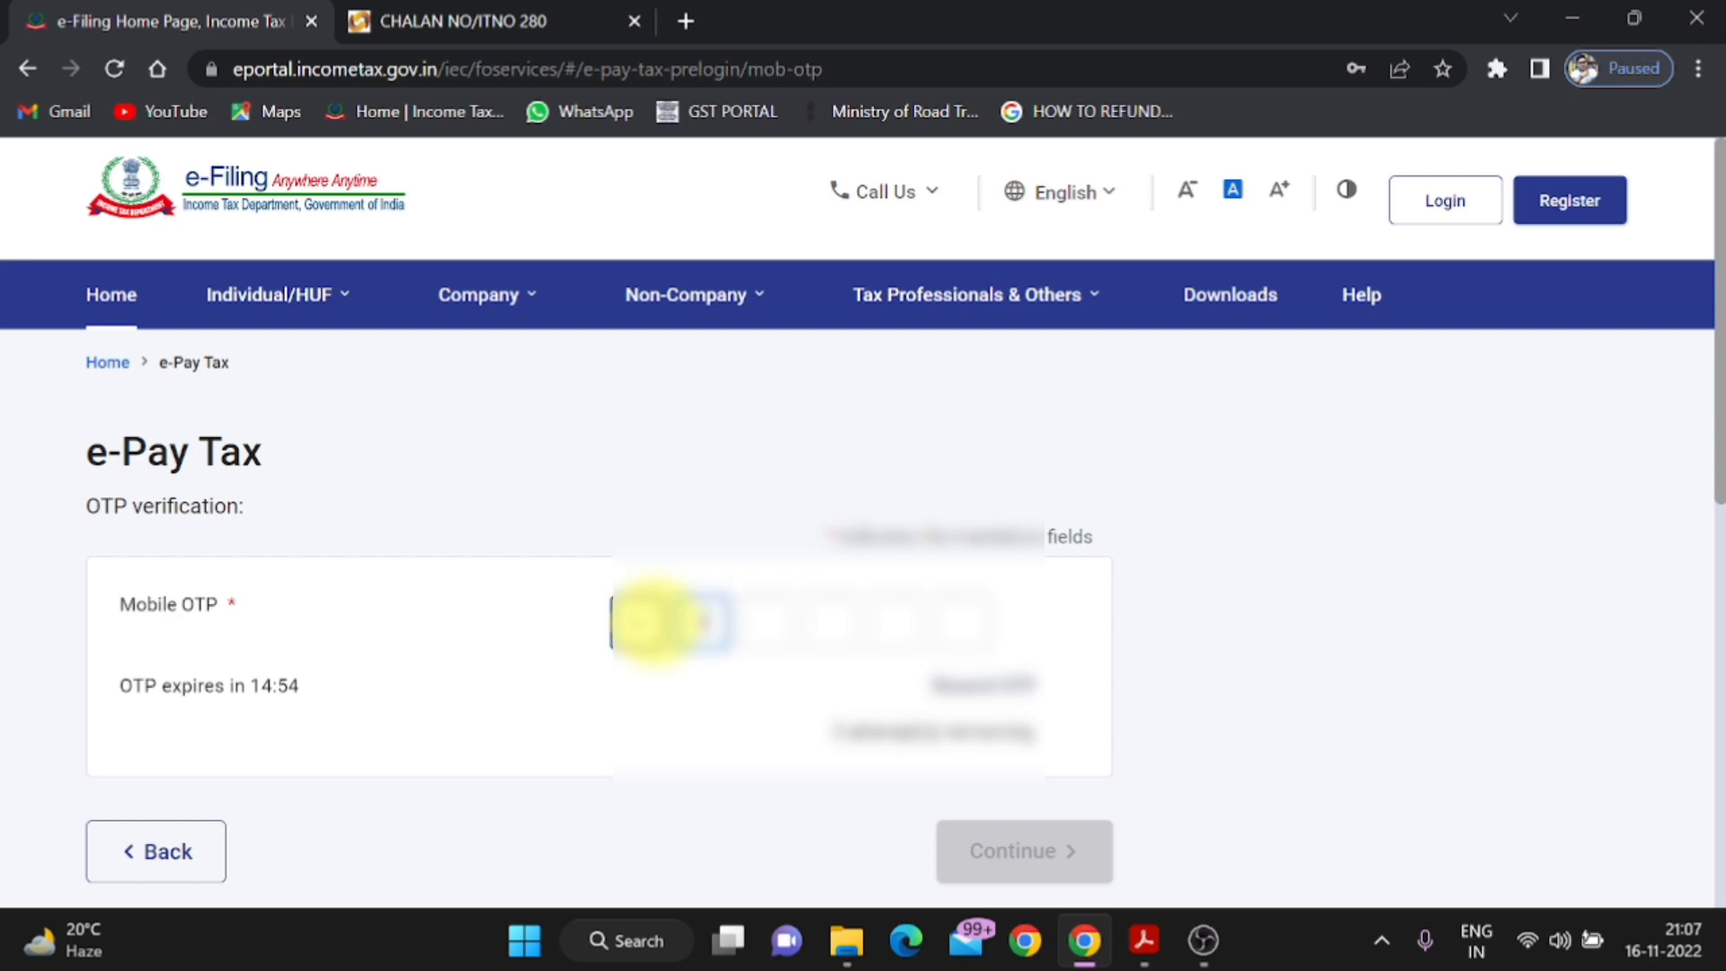
pyautogui.scroll(-1, 898, 540)
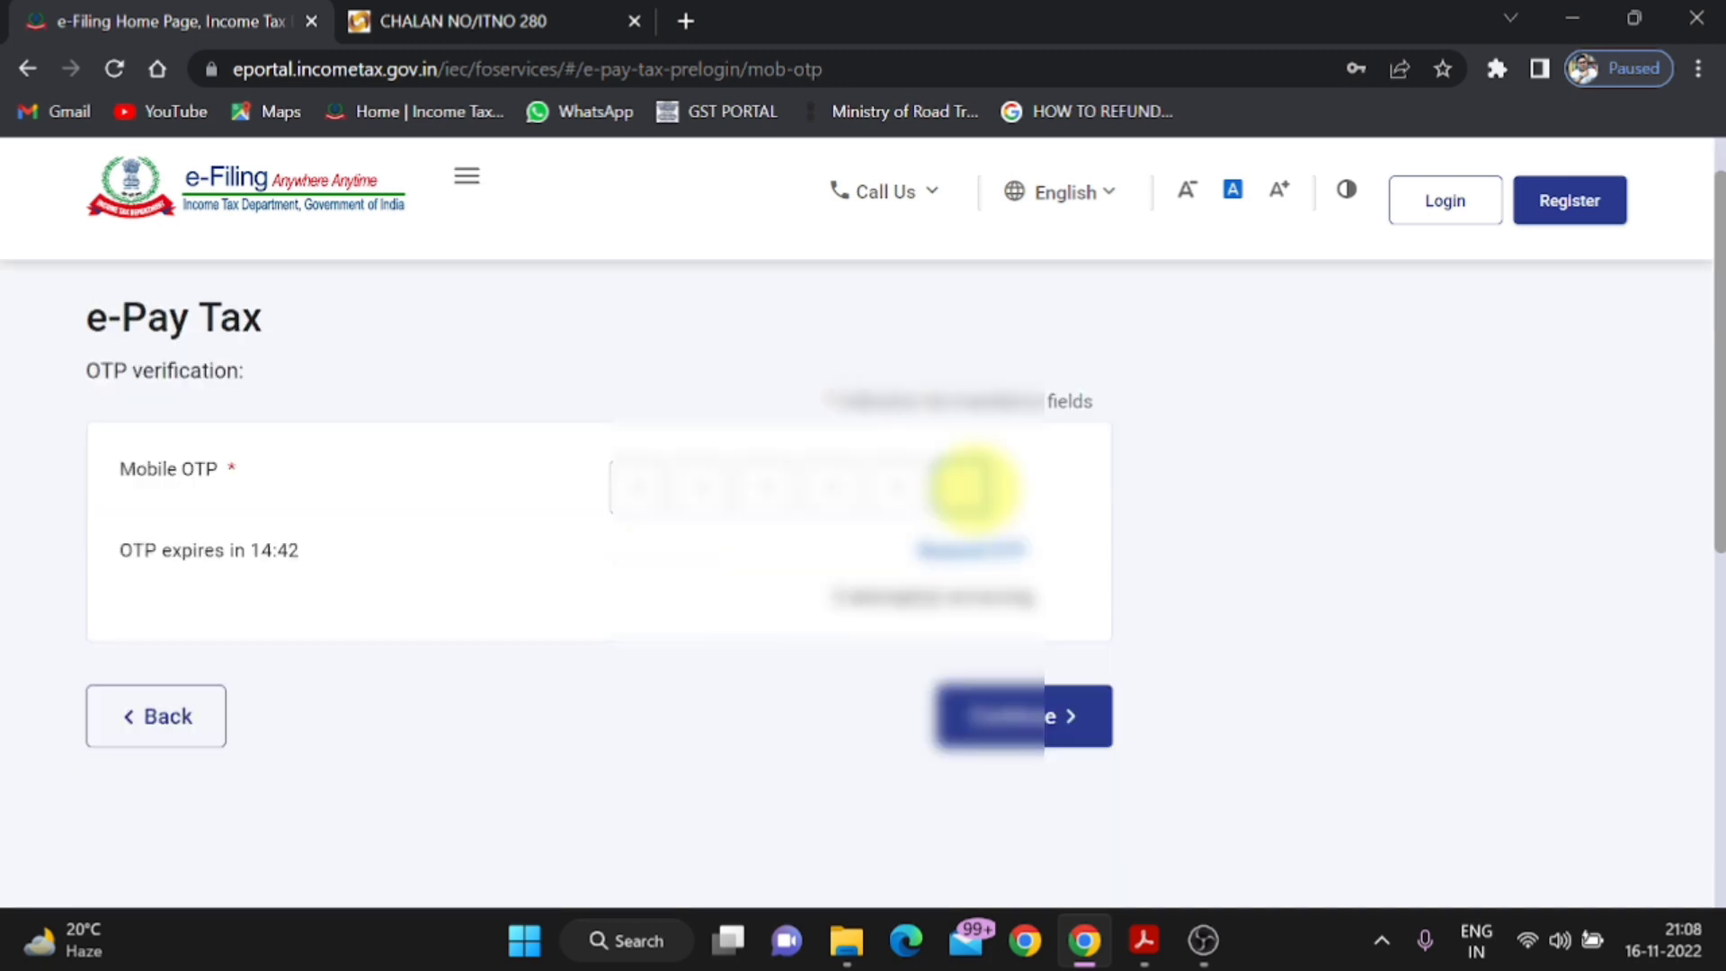
pyautogui.click(1071, 690)
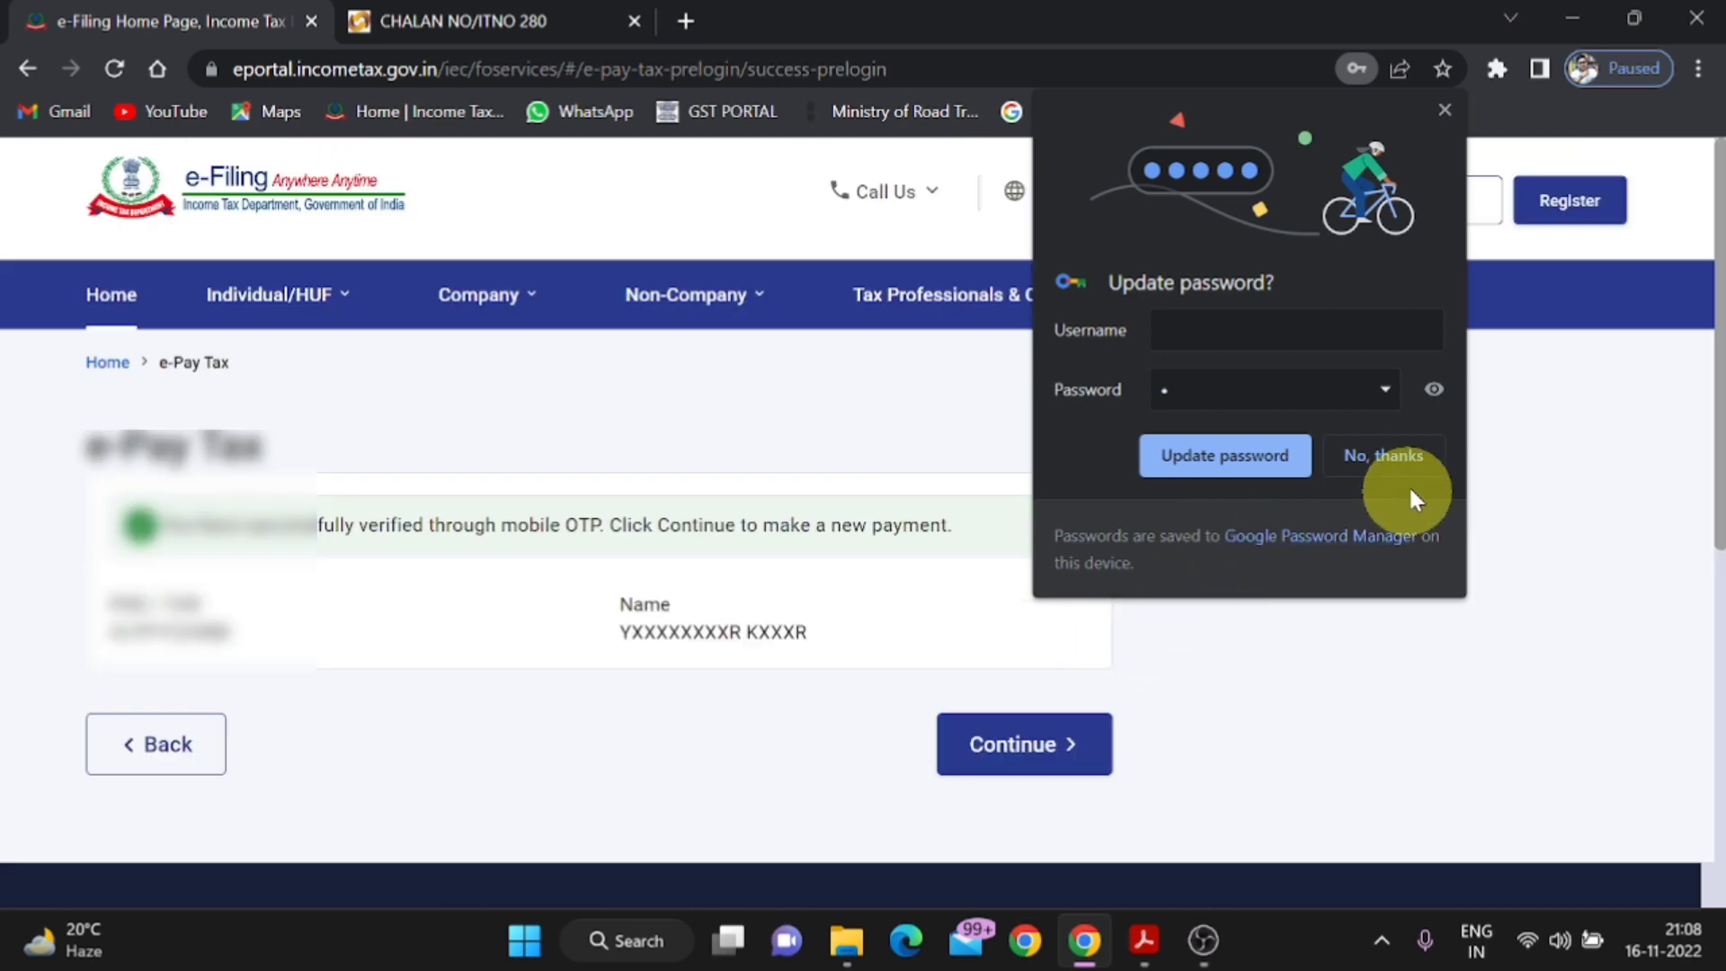
pyautogui.click(1391, 456)
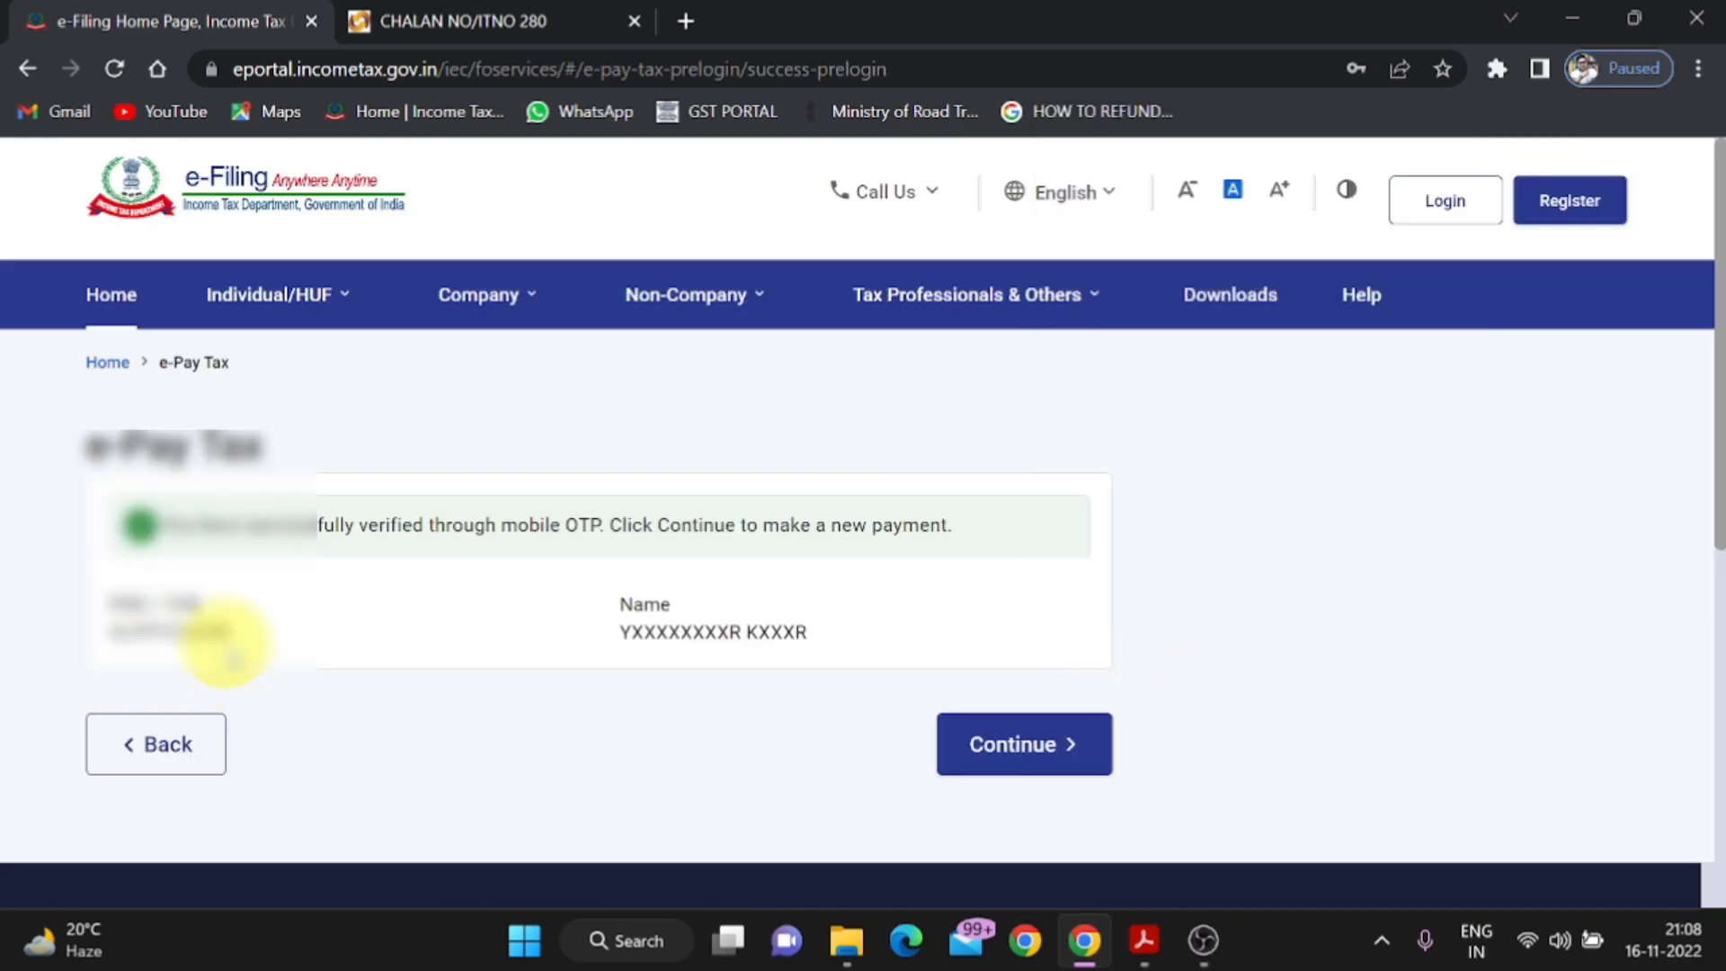
pyautogui.scroll(-2, 722, 654)
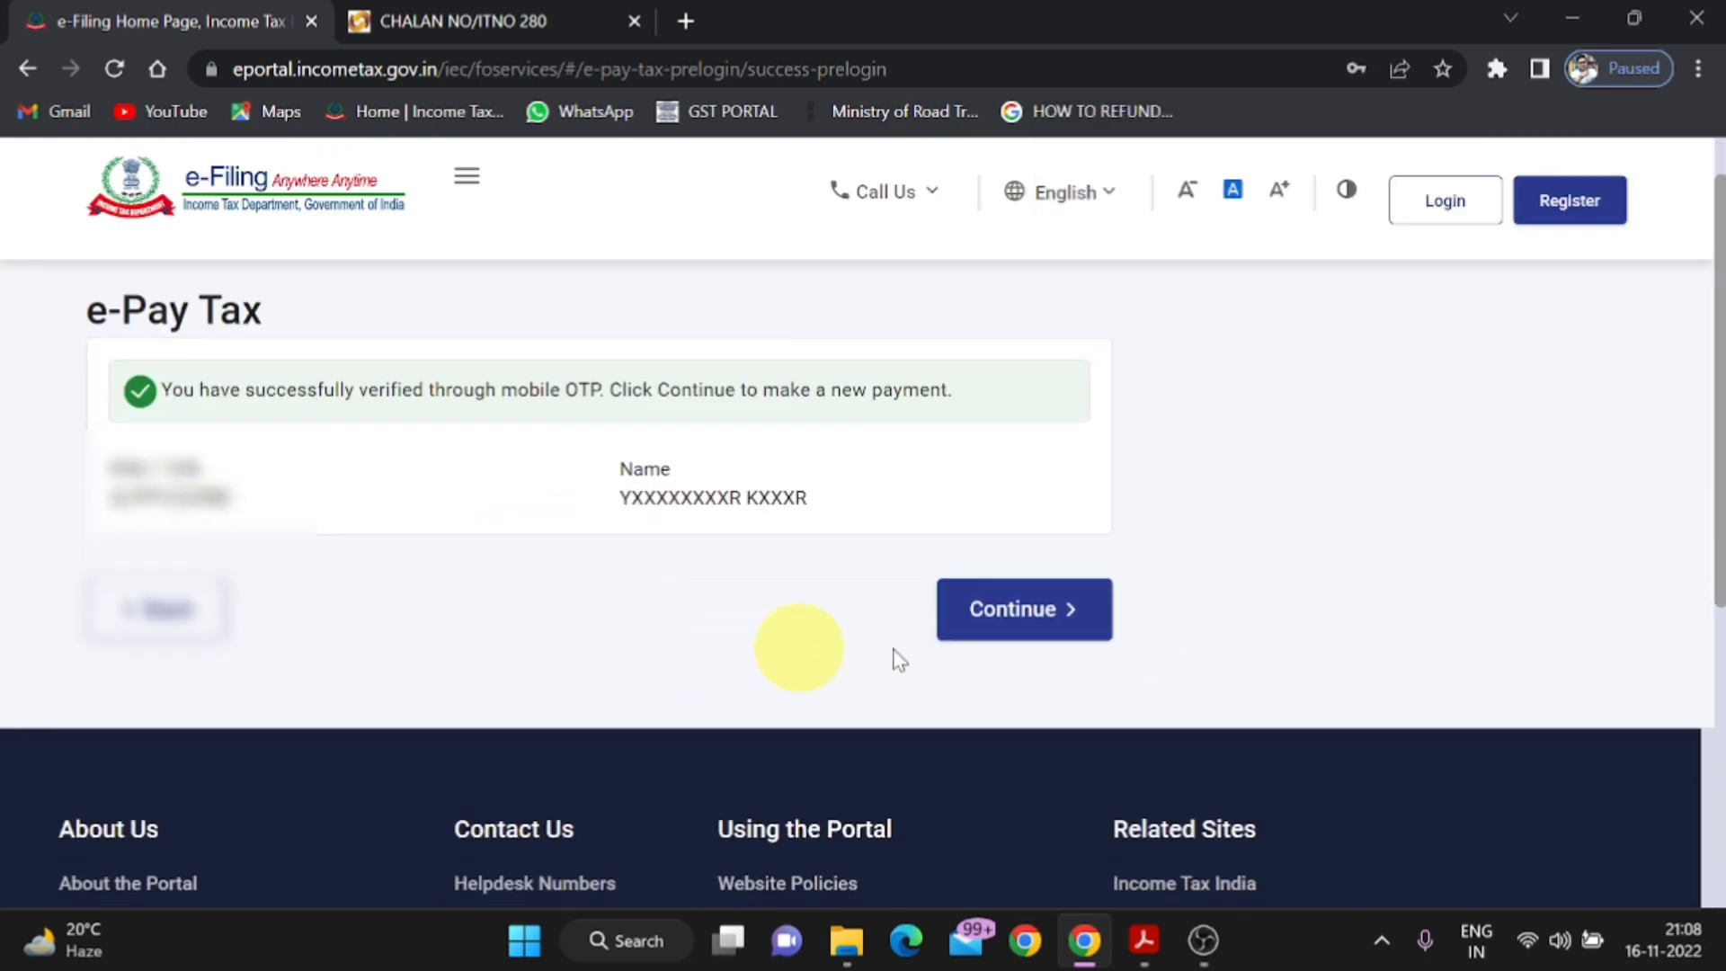
pyautogui.click(1036, 616)
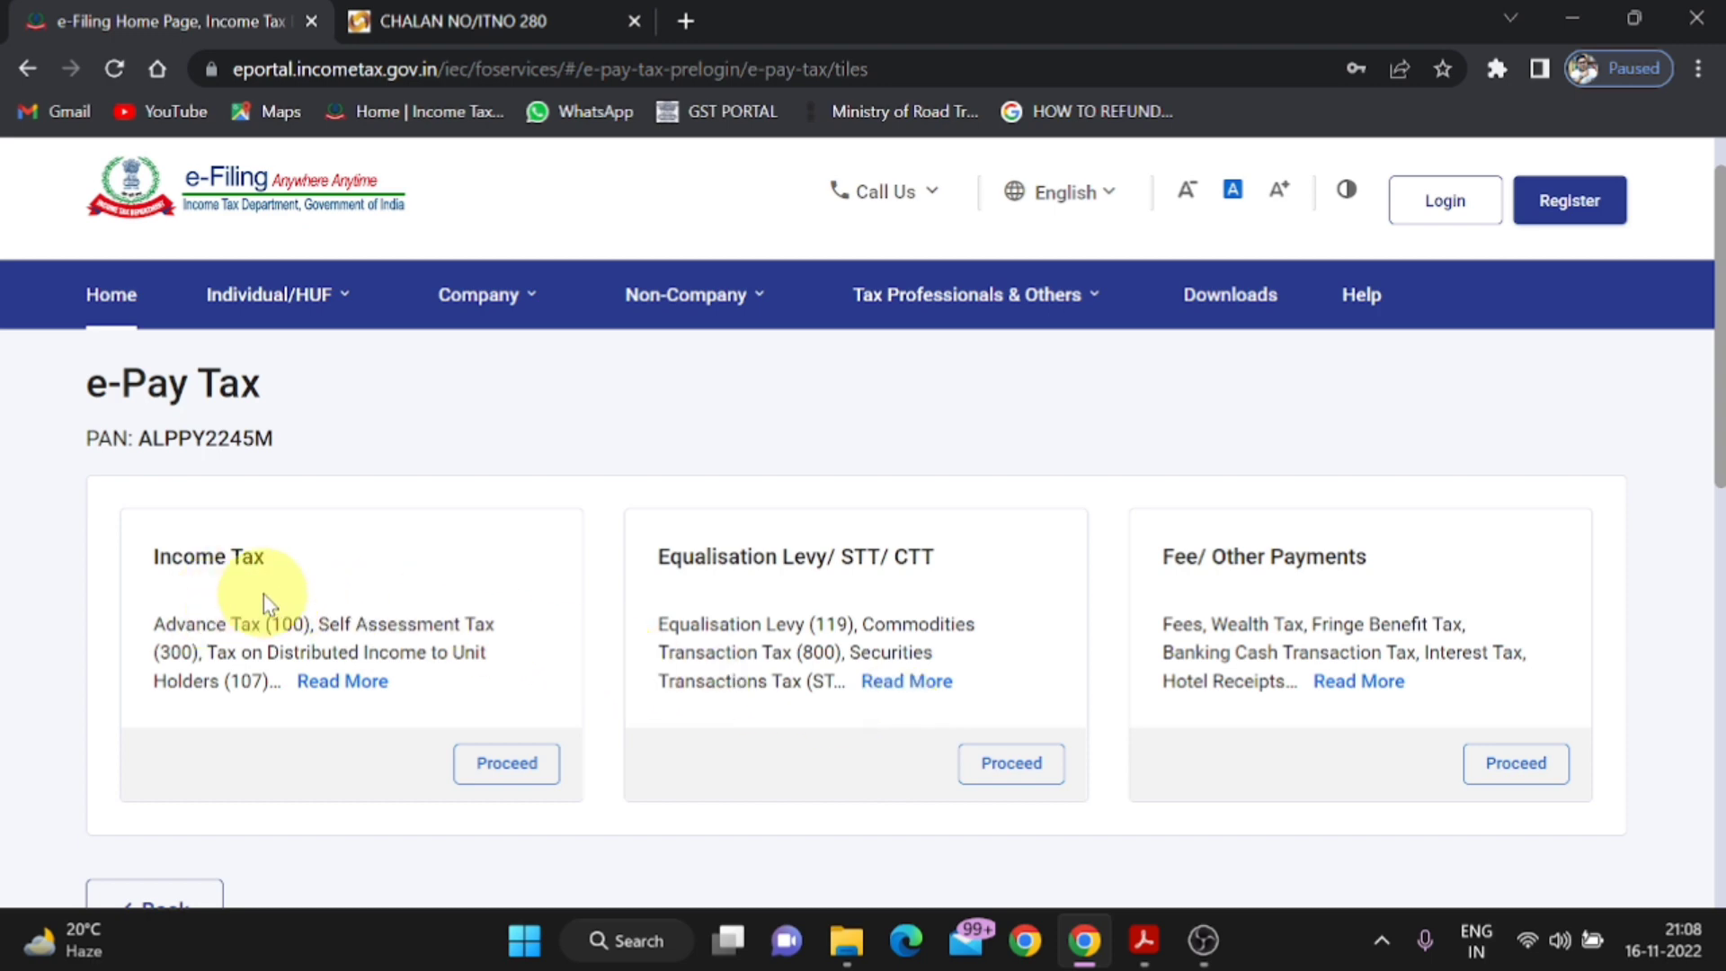
# Start an Income Tax payment for assessment year 2022-23 as Self-Assessment Tax (300)
pyautogui.click(505, 763)
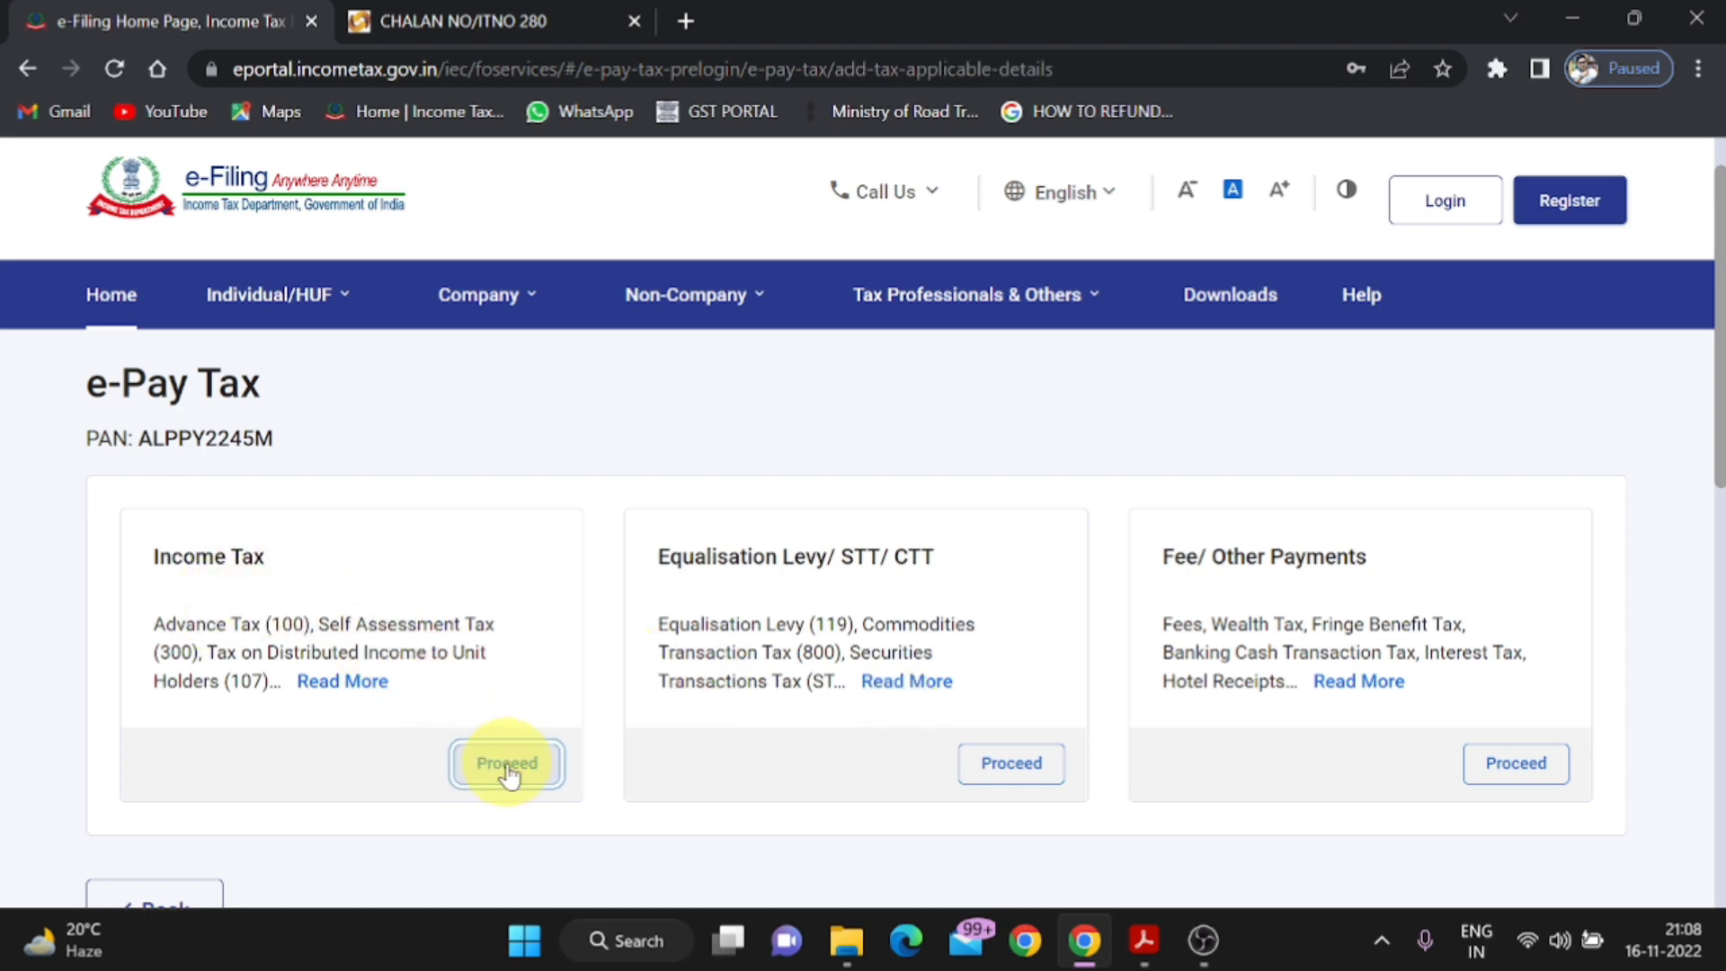
pyautogui.scroll(-3, 504, 770)
pyautogui.scroll(2, 496, 766)
pyautogui.click(319, 679)
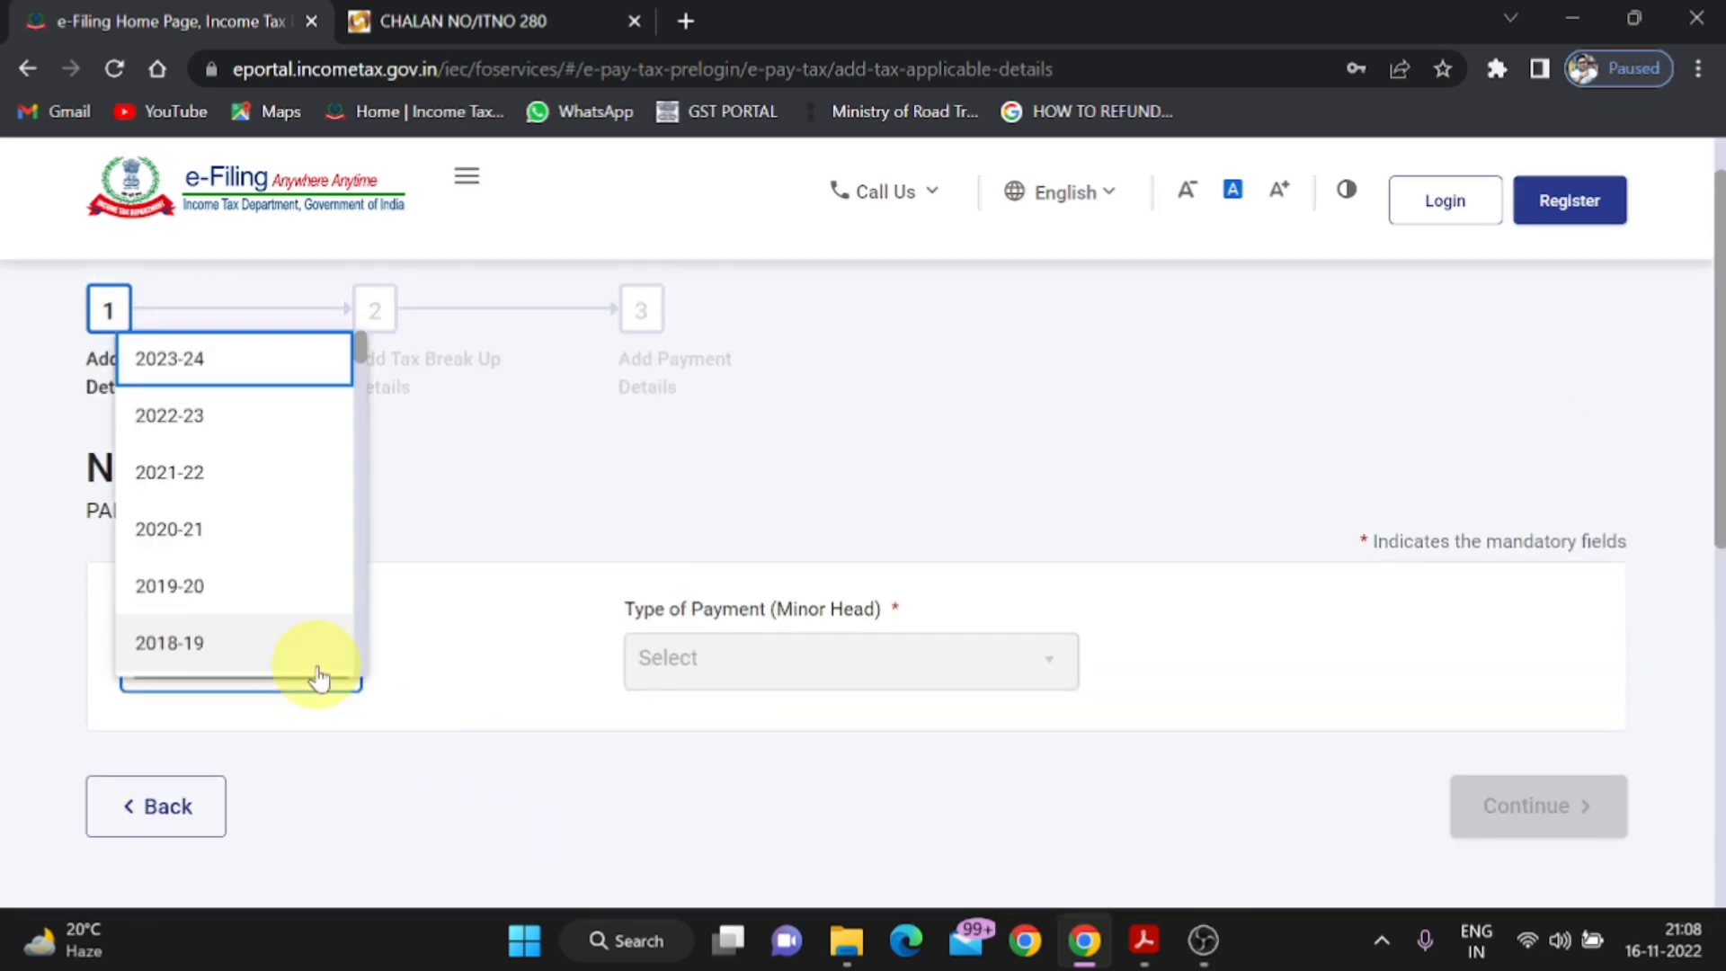
pyautogui.click(244, 438)
pyautogui.scroll(1, 813, 688)
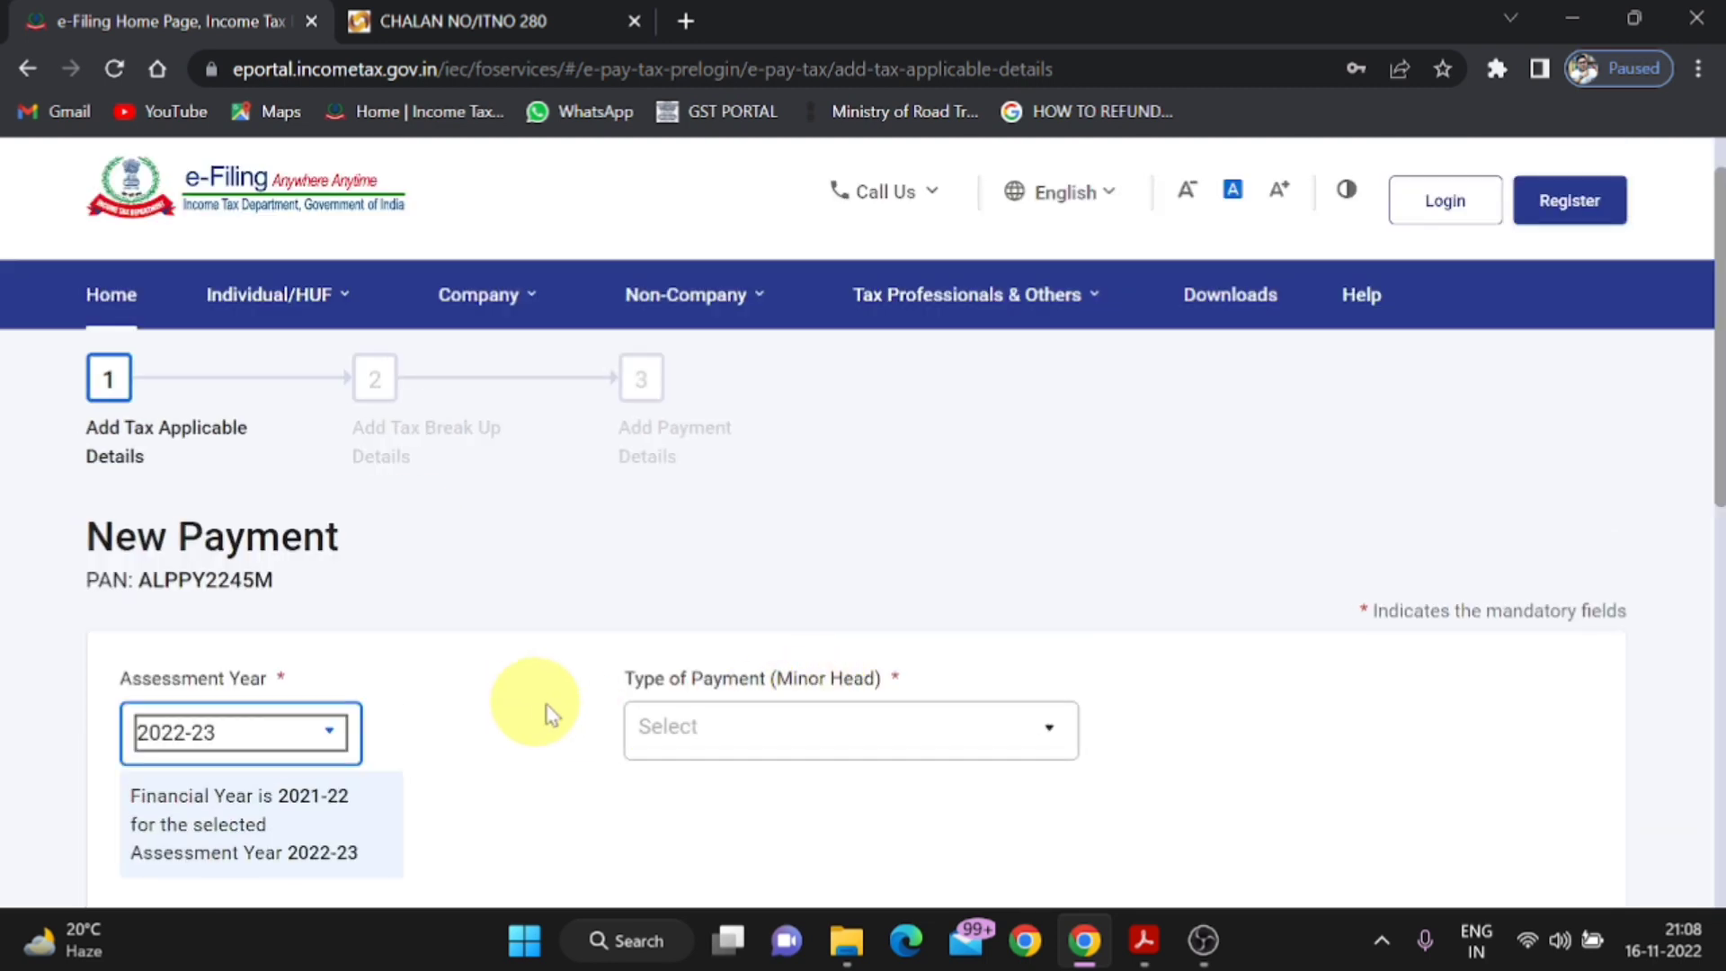
pyautogui.click(797, 724)
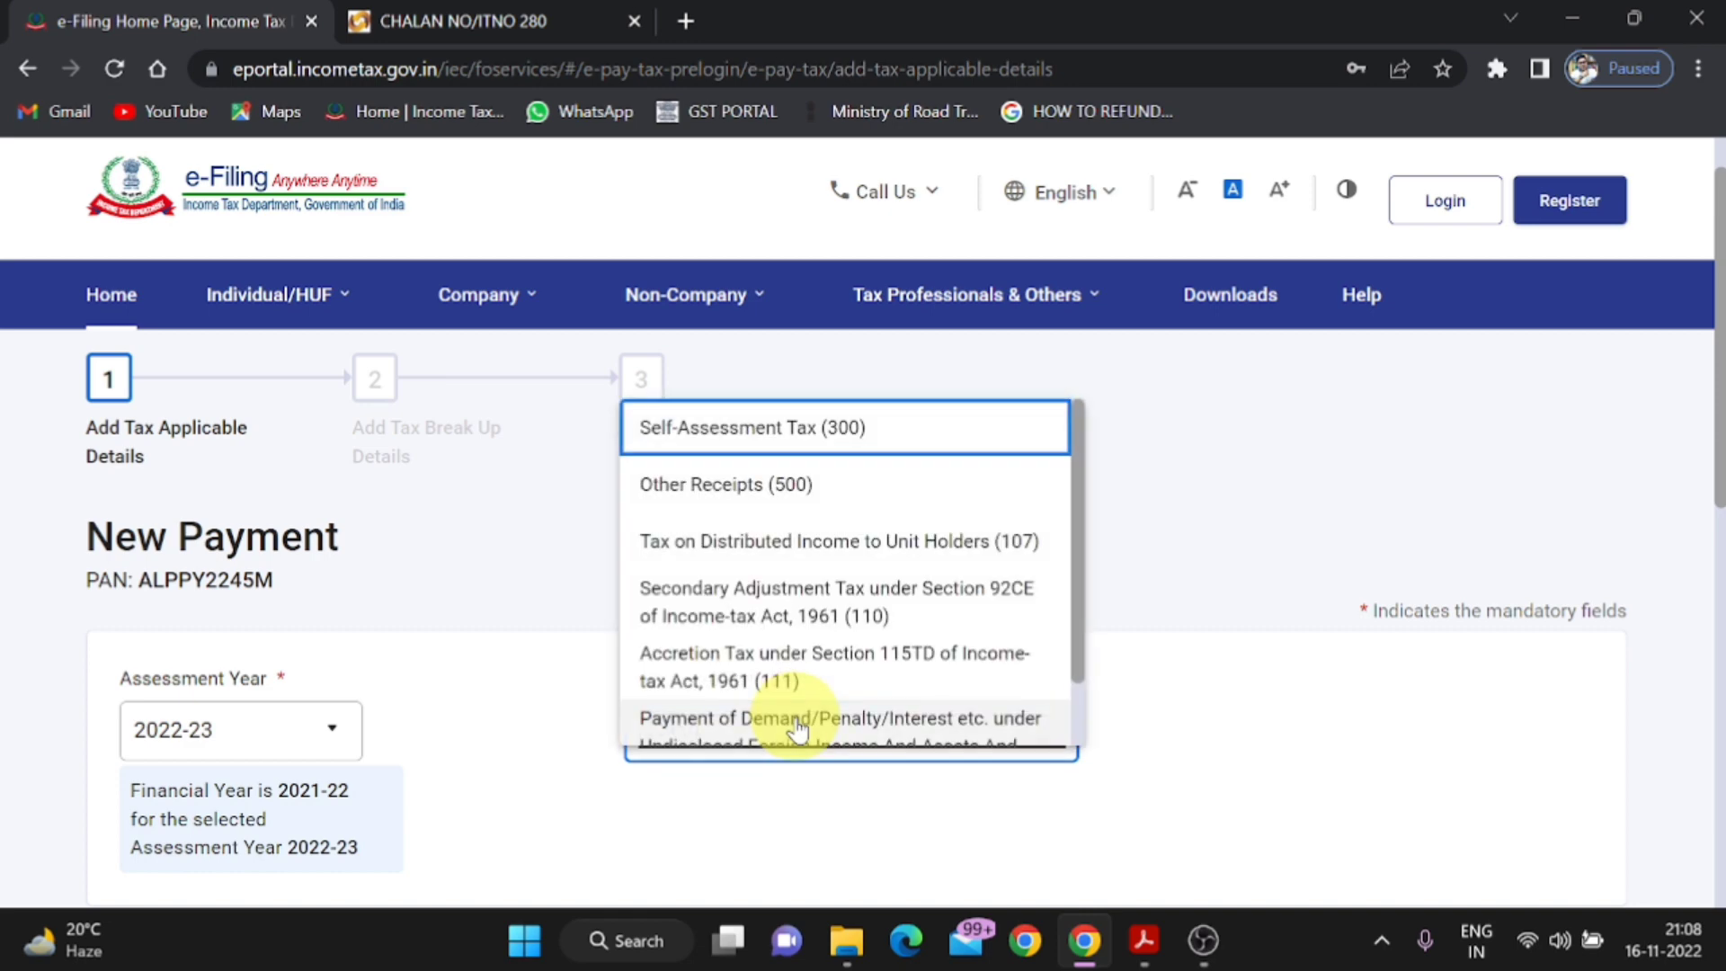
pyautogui.click(815, 441)
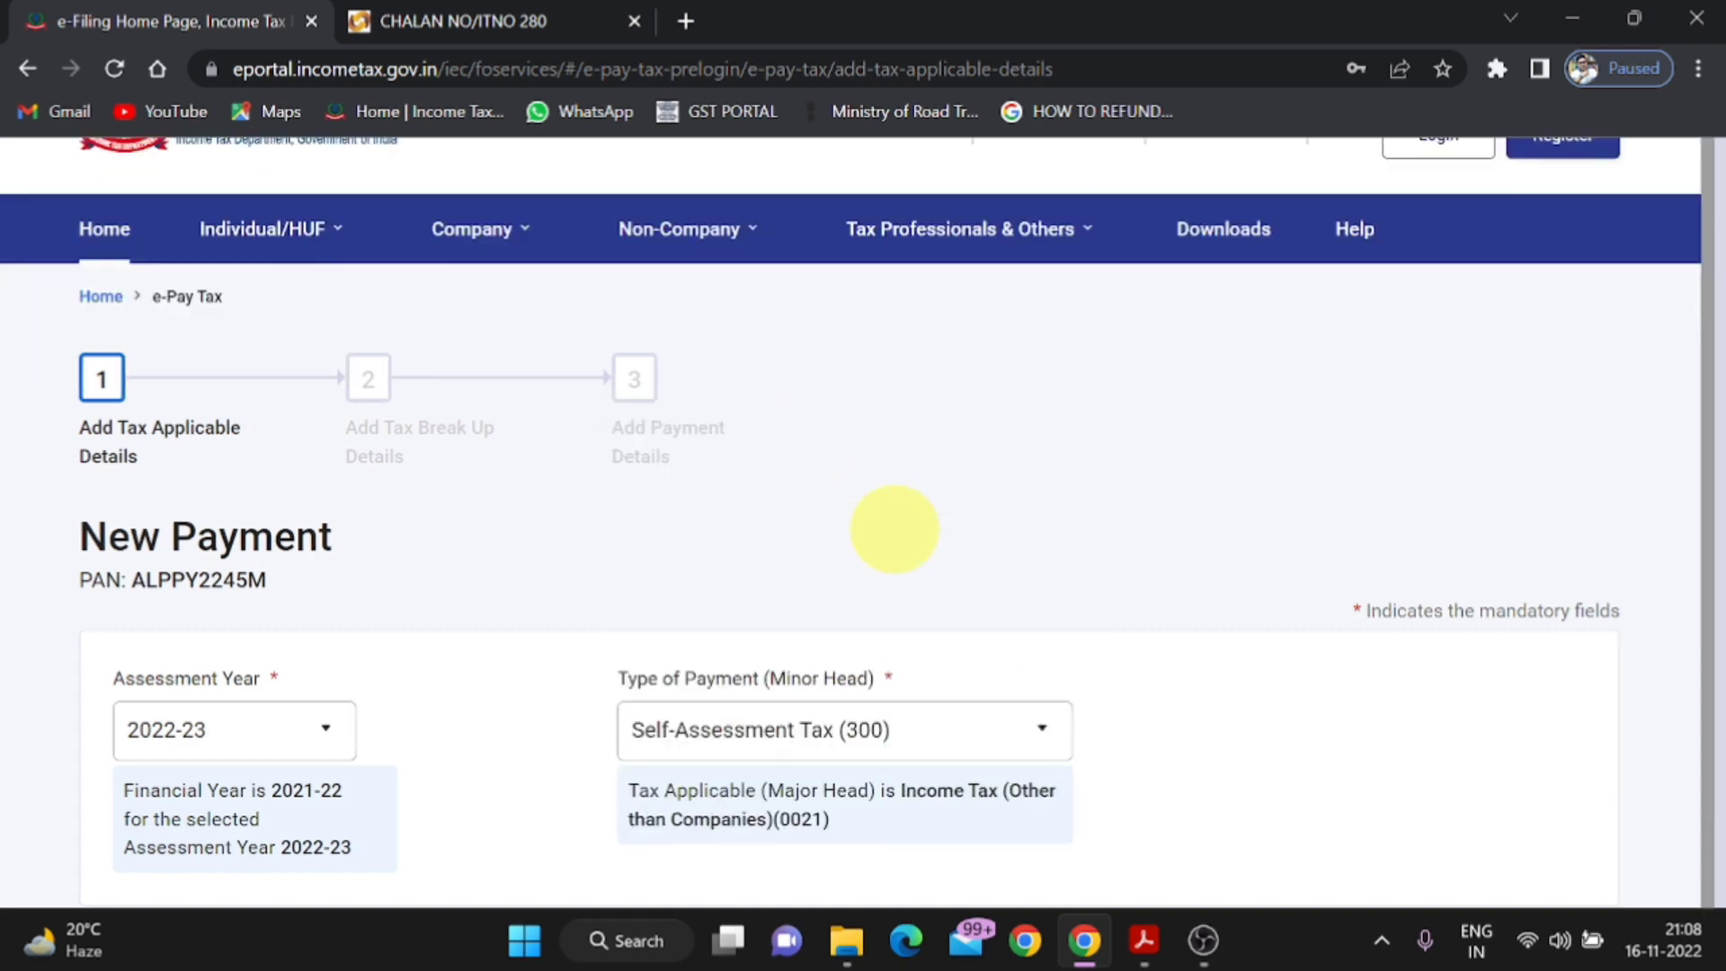
pyautogui.scroll(-2, 1009, 628)
pyautogui.click(1539, 775)
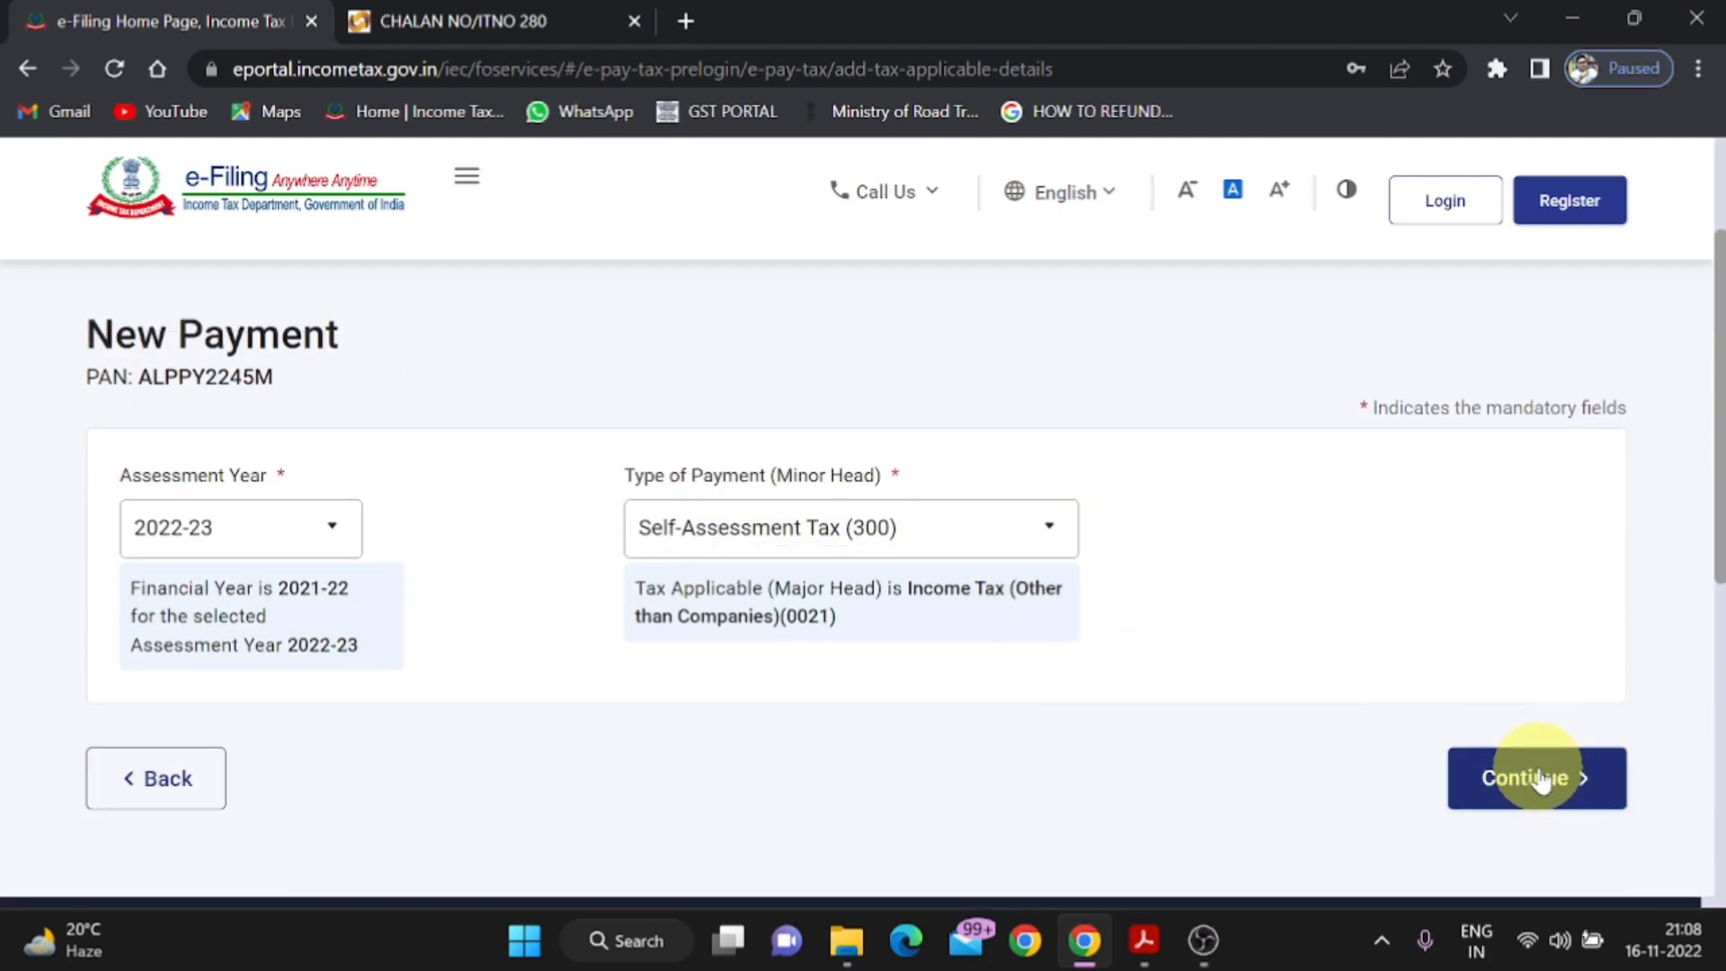
# Enter Tax of 1000, leave Surcharge, Cess, Interest, Penalty and Others at 0, and continue
pyautogui.scroll(-3, 1118, 731)
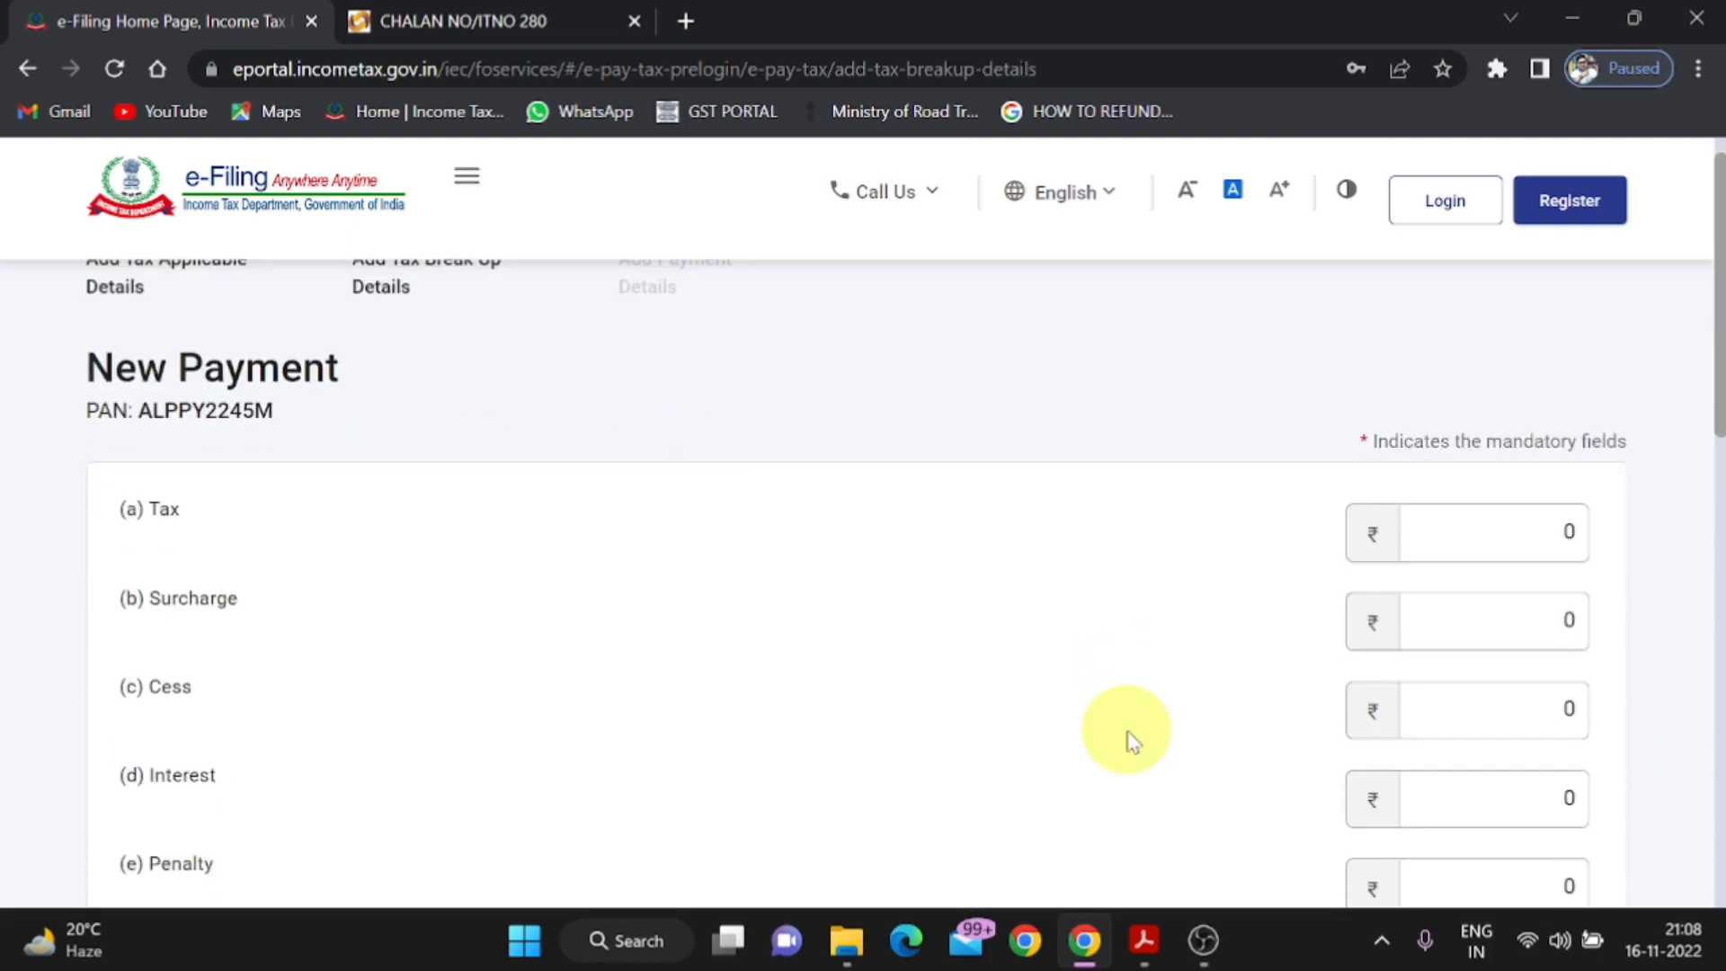
pyautogui.doubleClick(1539, 497)
pyautogui.write('1000')
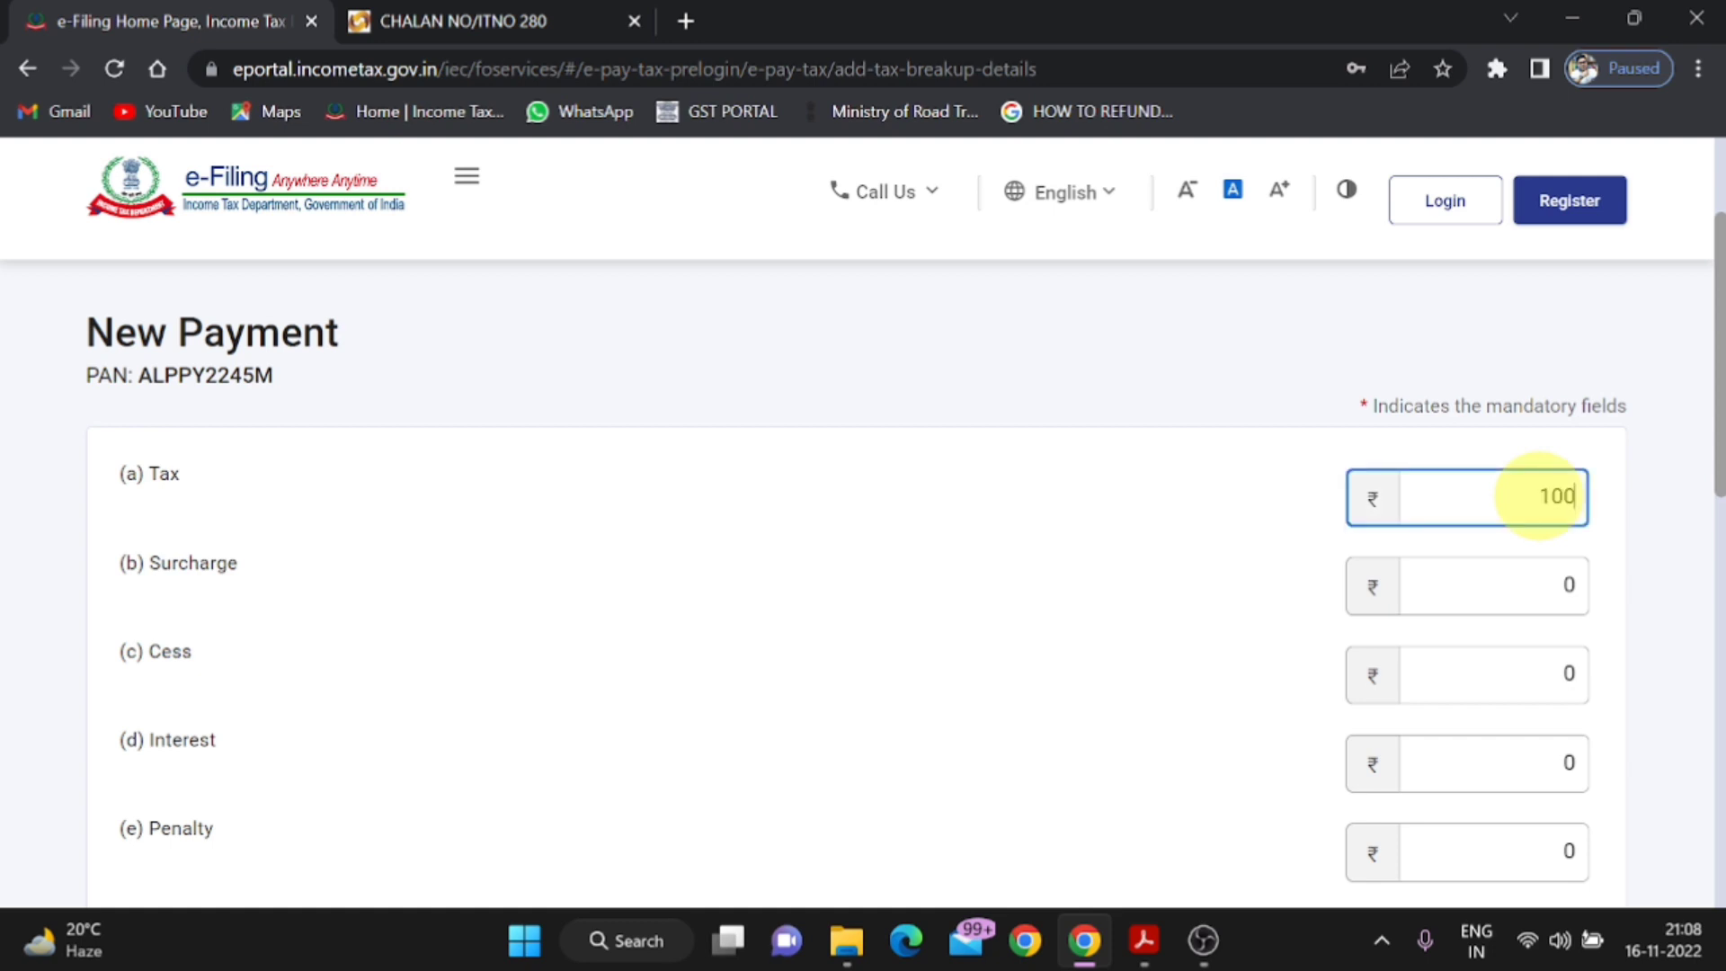
pyautogui.scroll(-2, 989, 441)
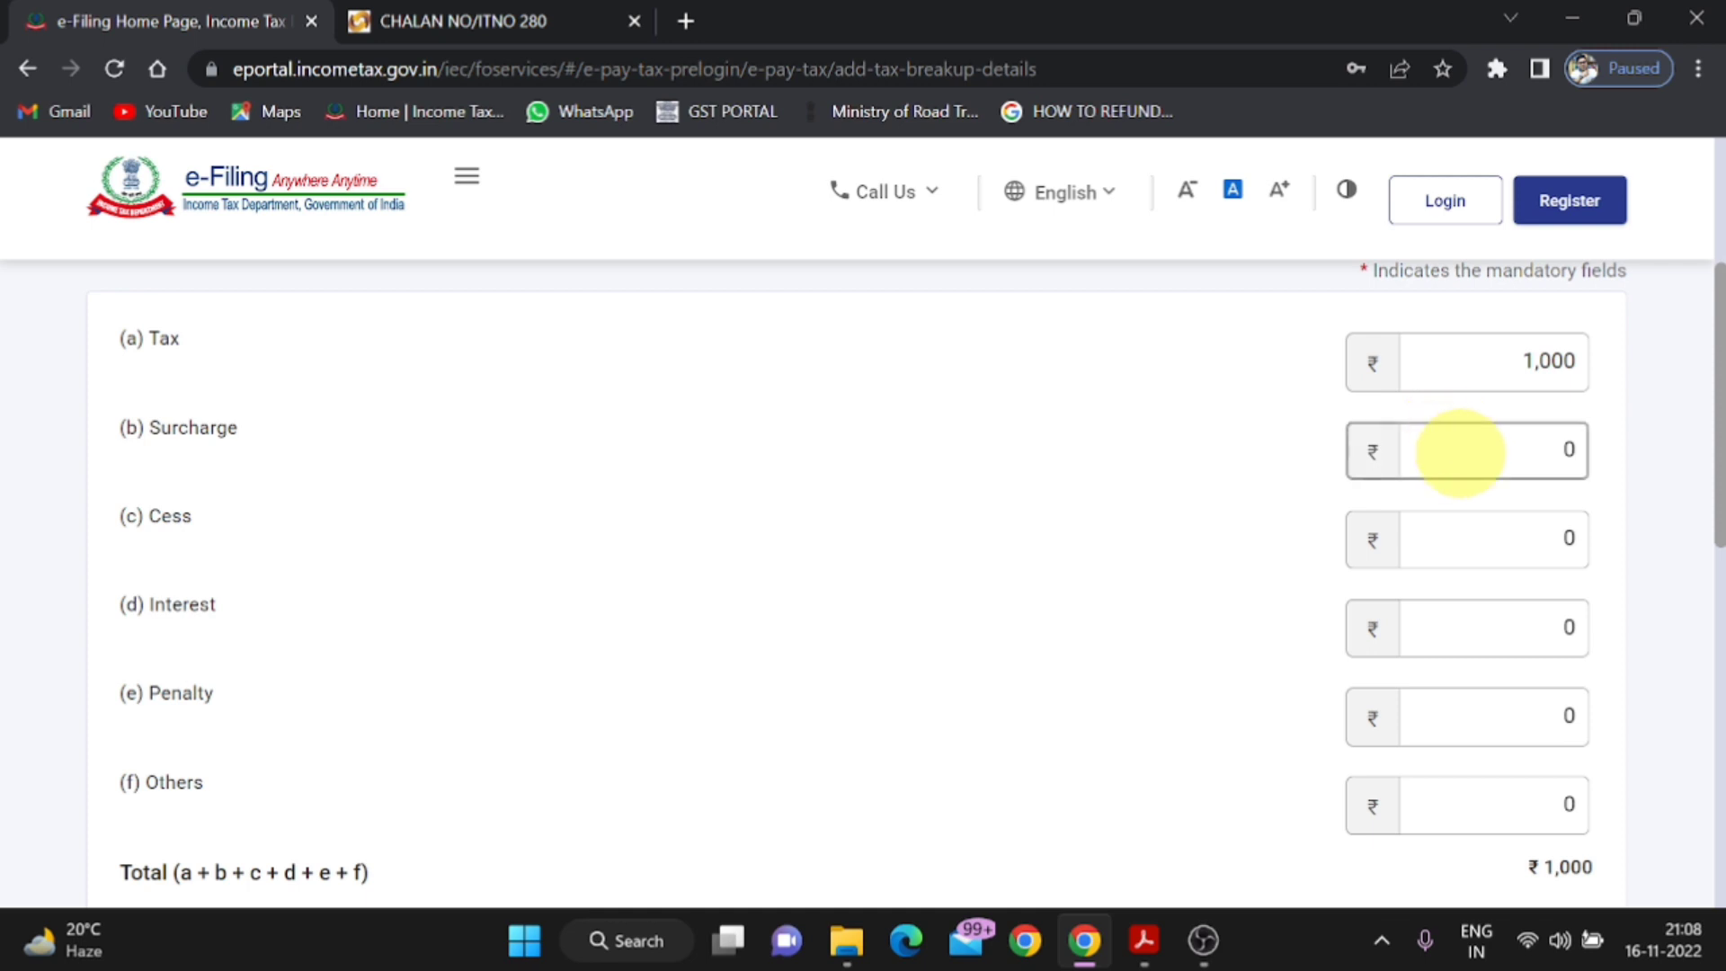
pyautogui.click(1460, 452)
pyautogui.click(1465, 530)
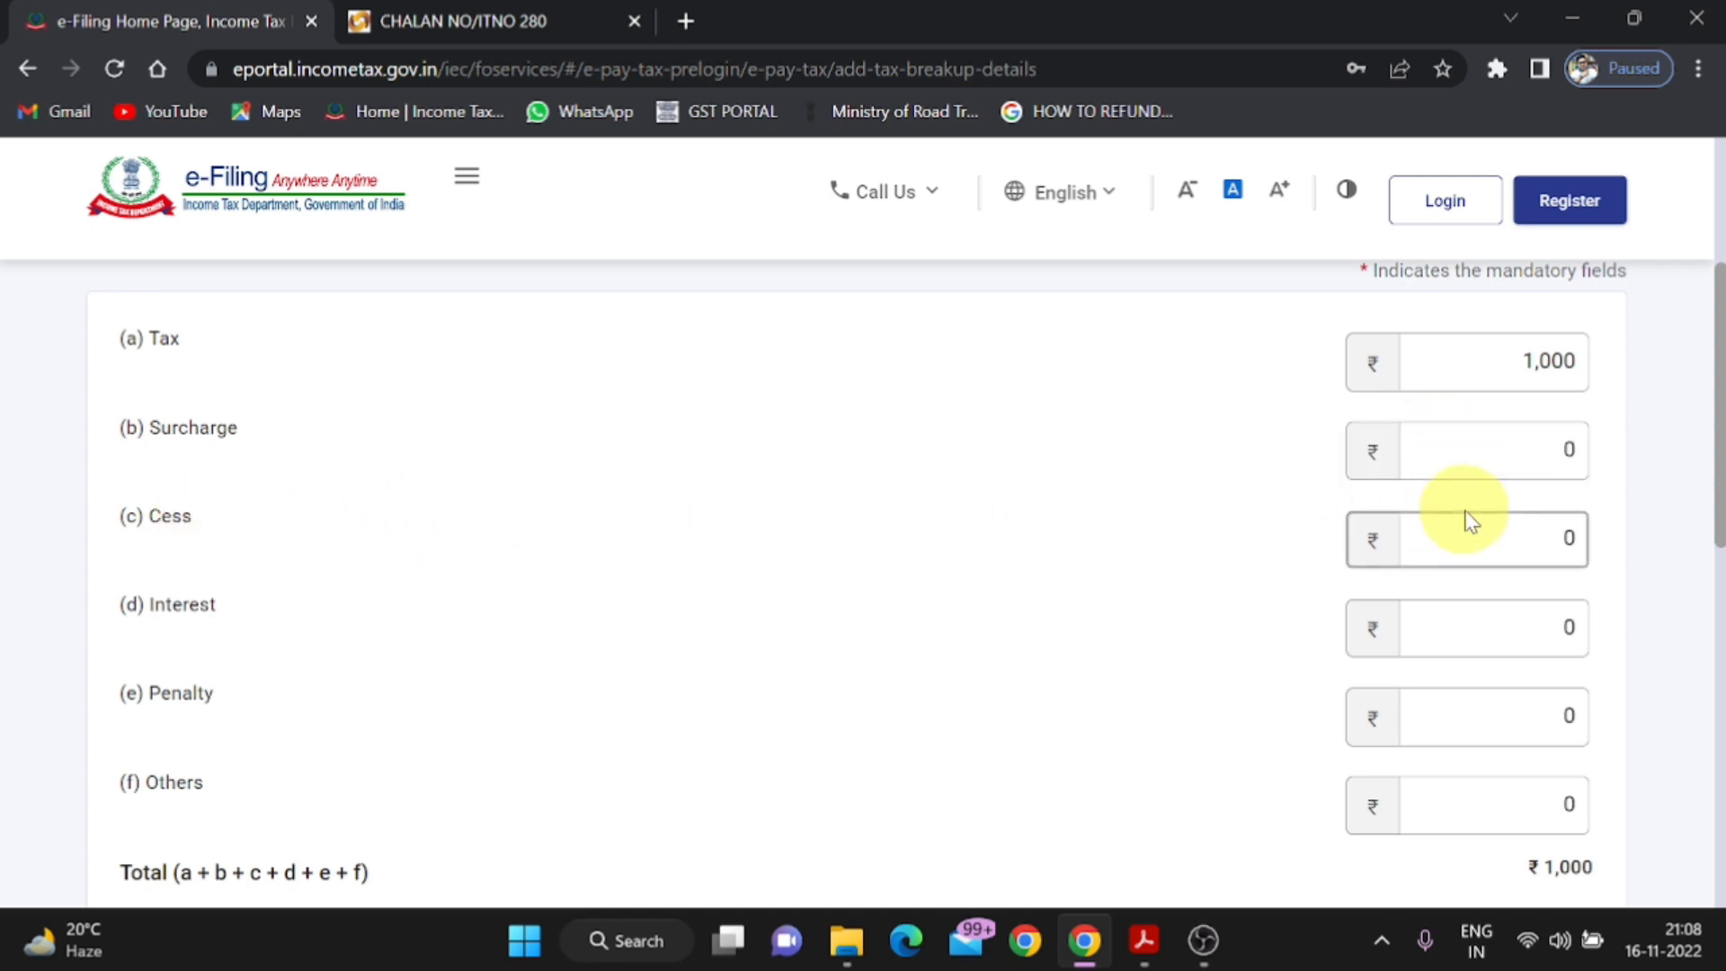
pyautogui.click(1433, 633)
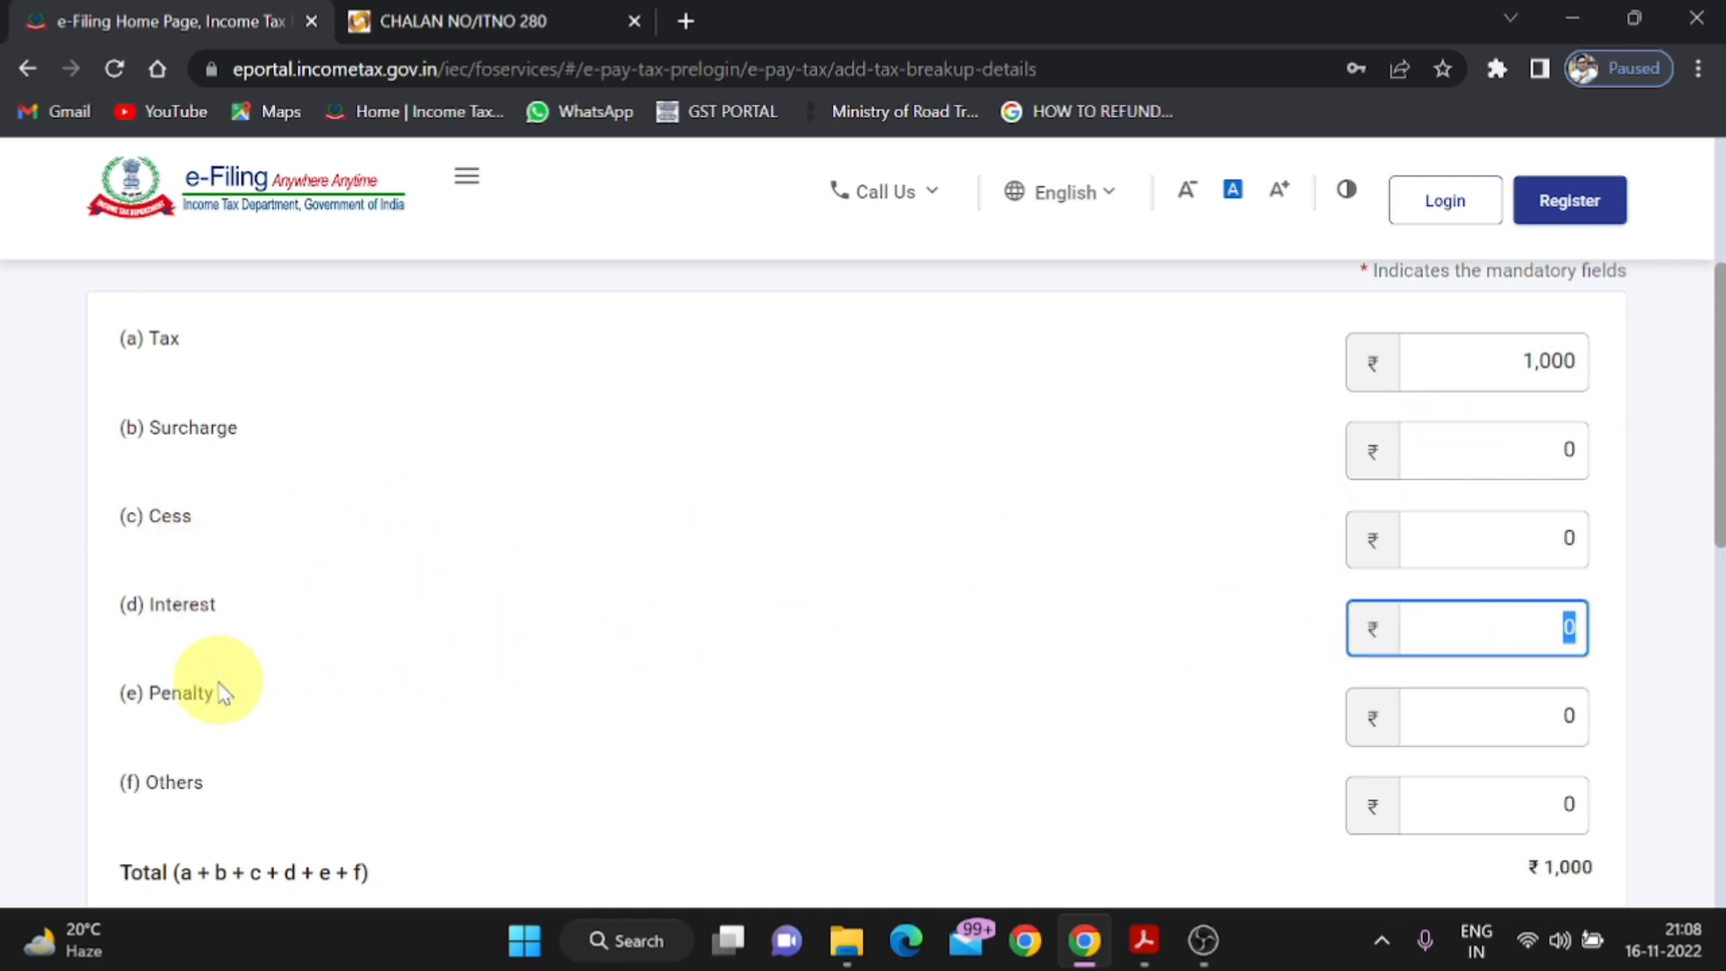
pyautogui.click(1448, 716)
pyautogui.scroll(-2, 1387, 705)
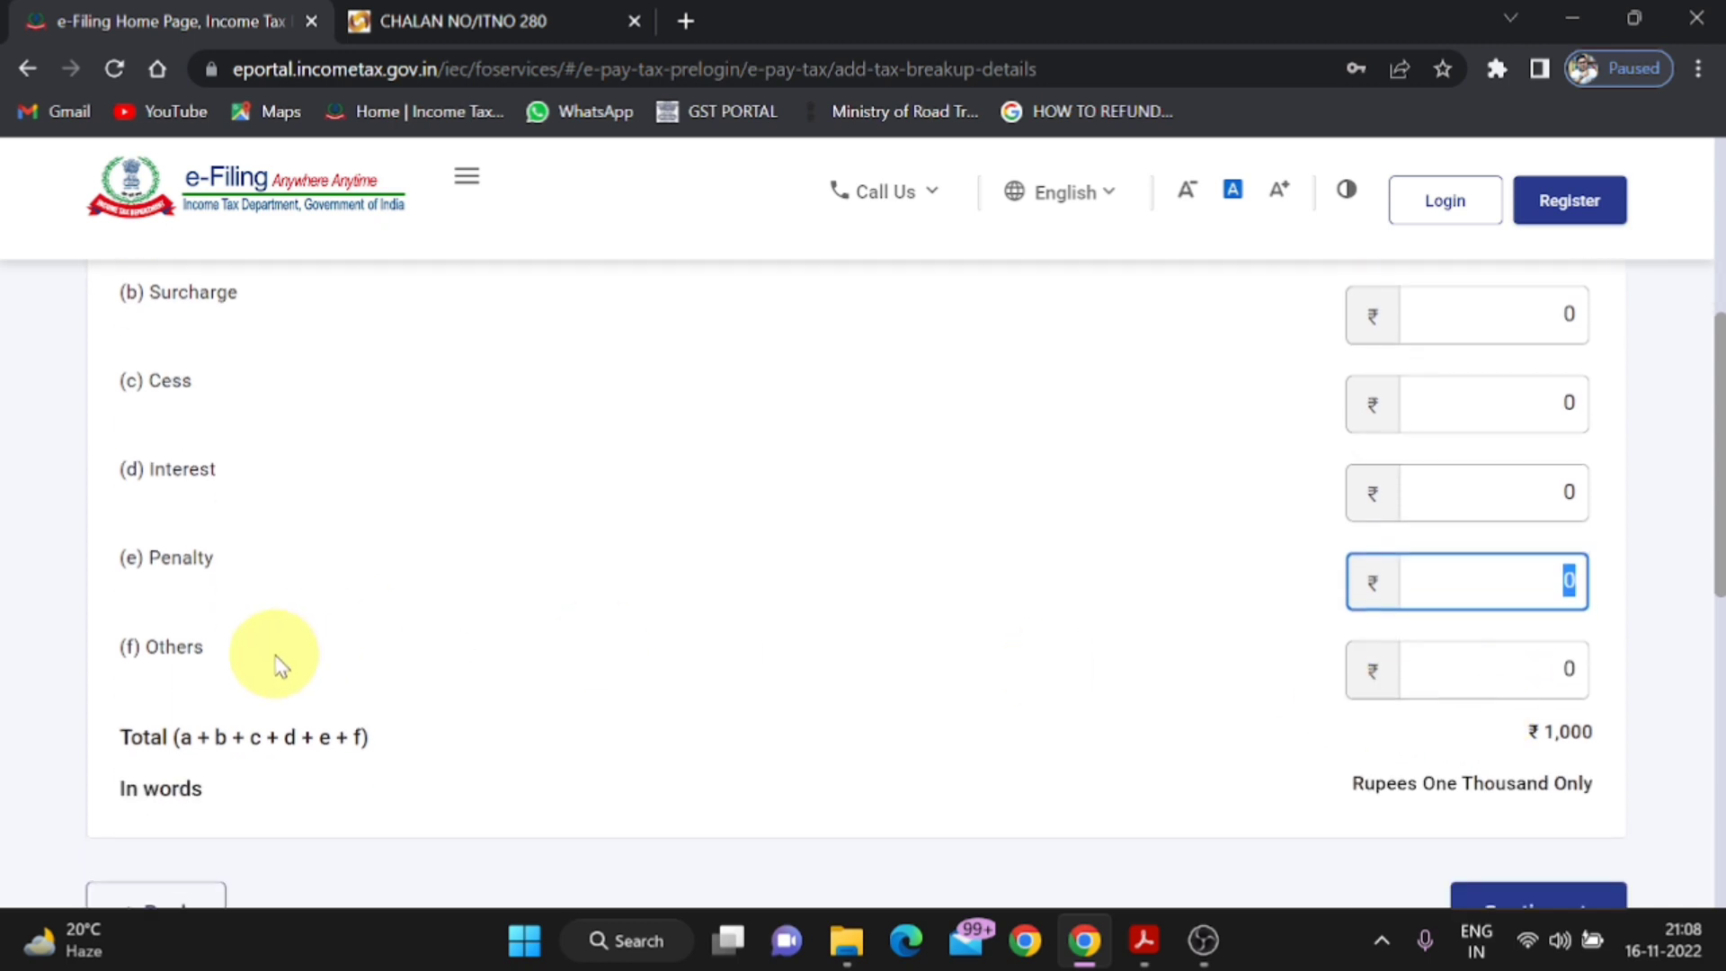
pyautogui.click(1413, 660)
pyautogui.scroll(-3, 1478, 660)
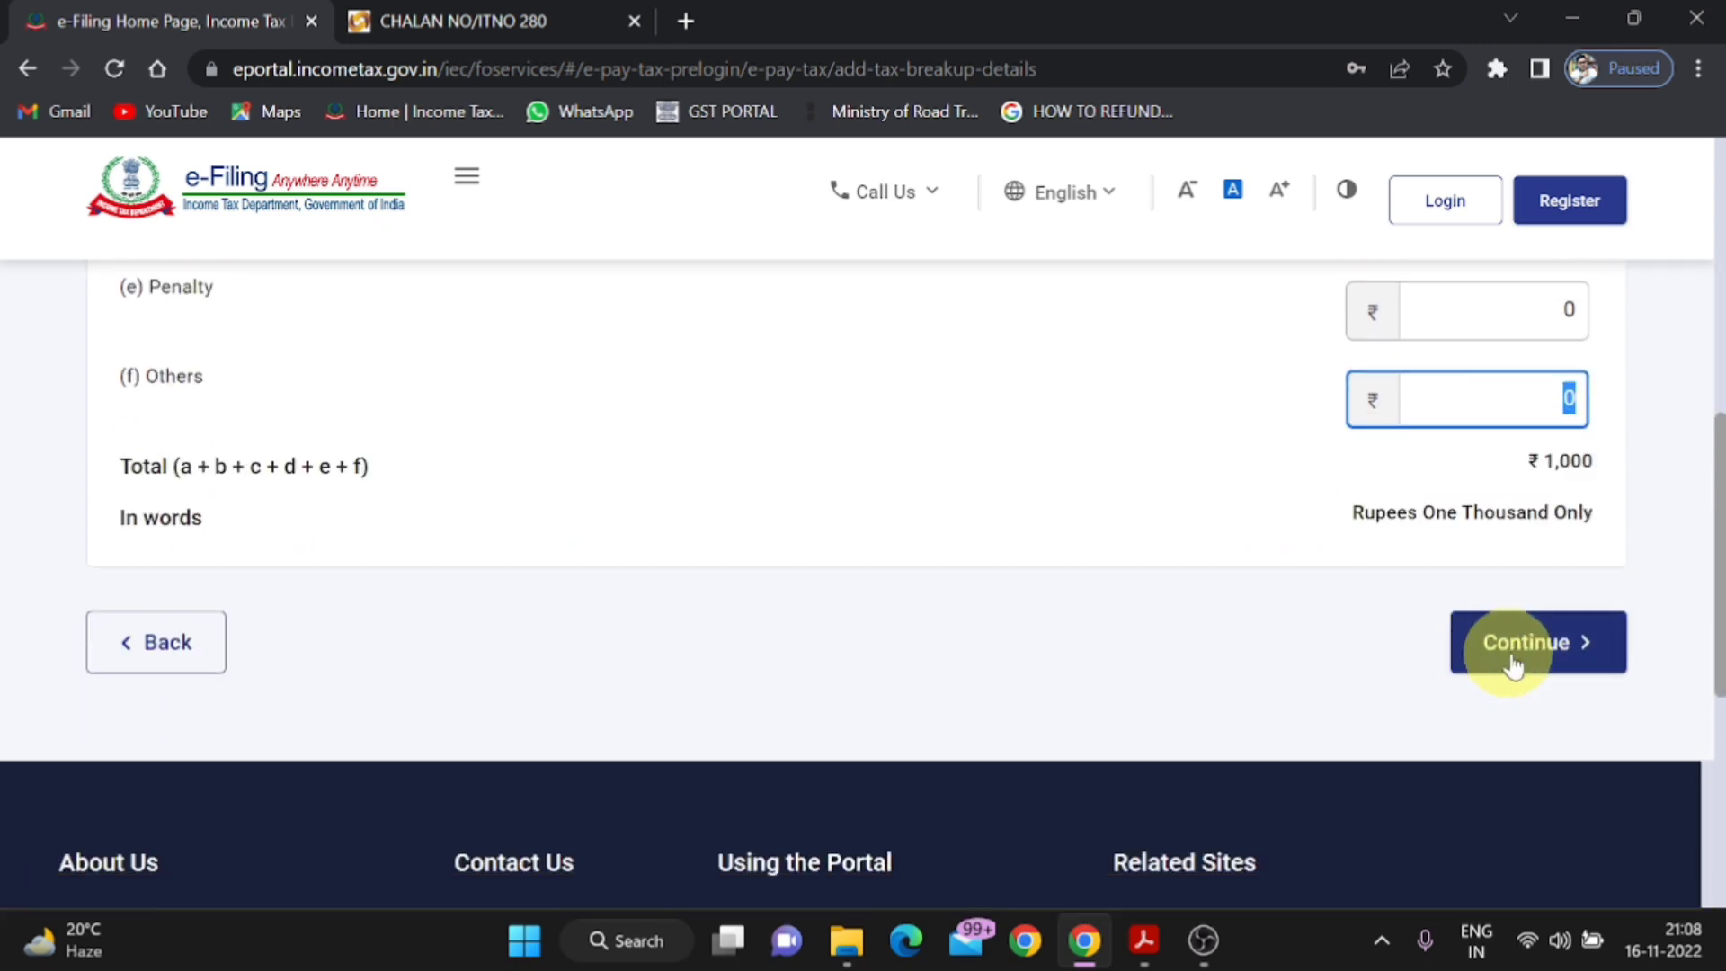
pyautogui.click(1513, 658)
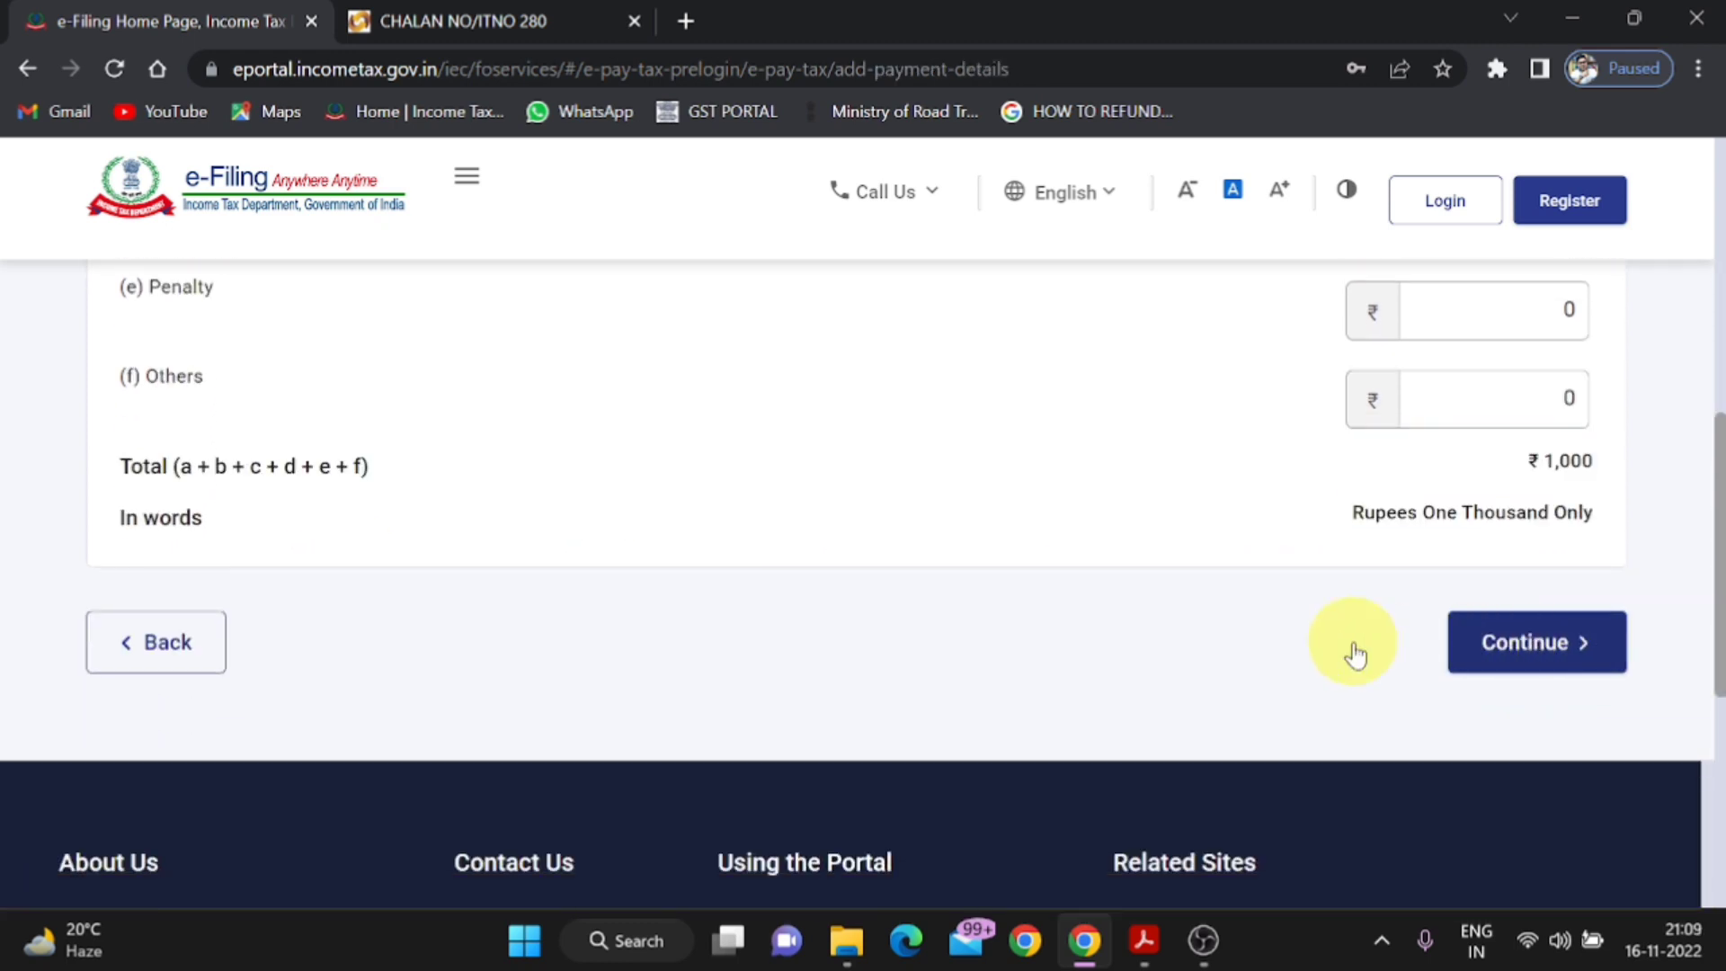
# Show the Debit Card payment mode listing Canara, ICICI and Indian Bank
pyautogui.scroll(-3, 1357, 654)
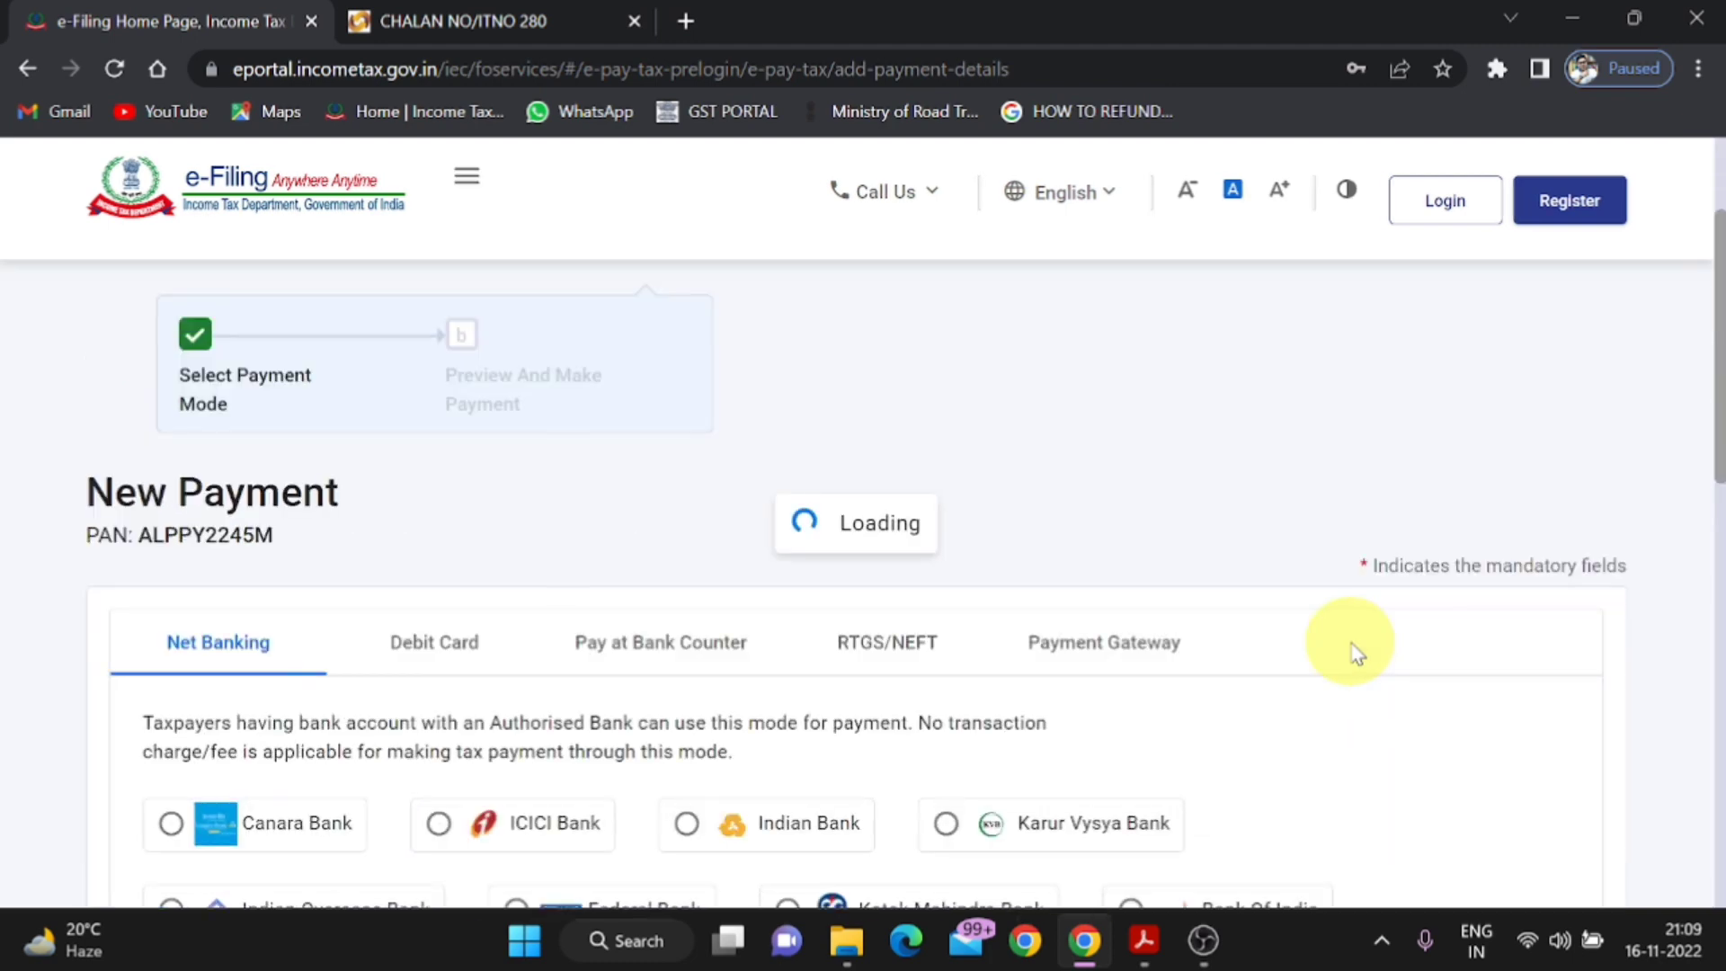
pyautogui.scroll(-3, 1357, 654)
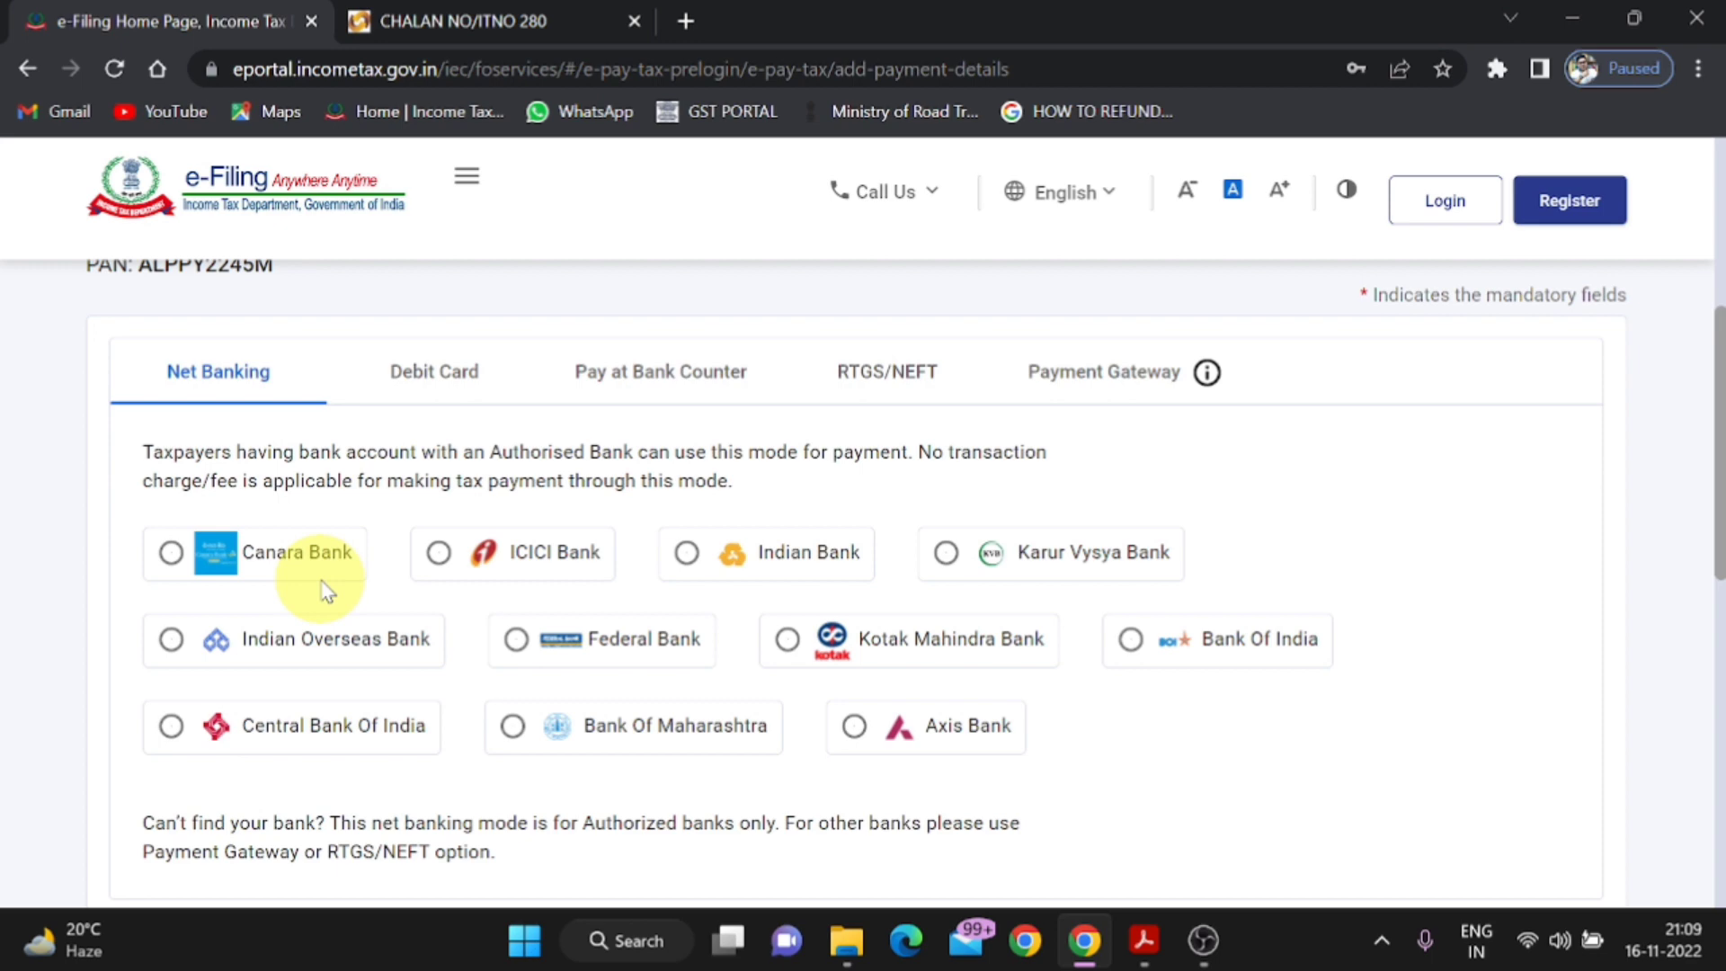
pyautogui.click(437, 397)
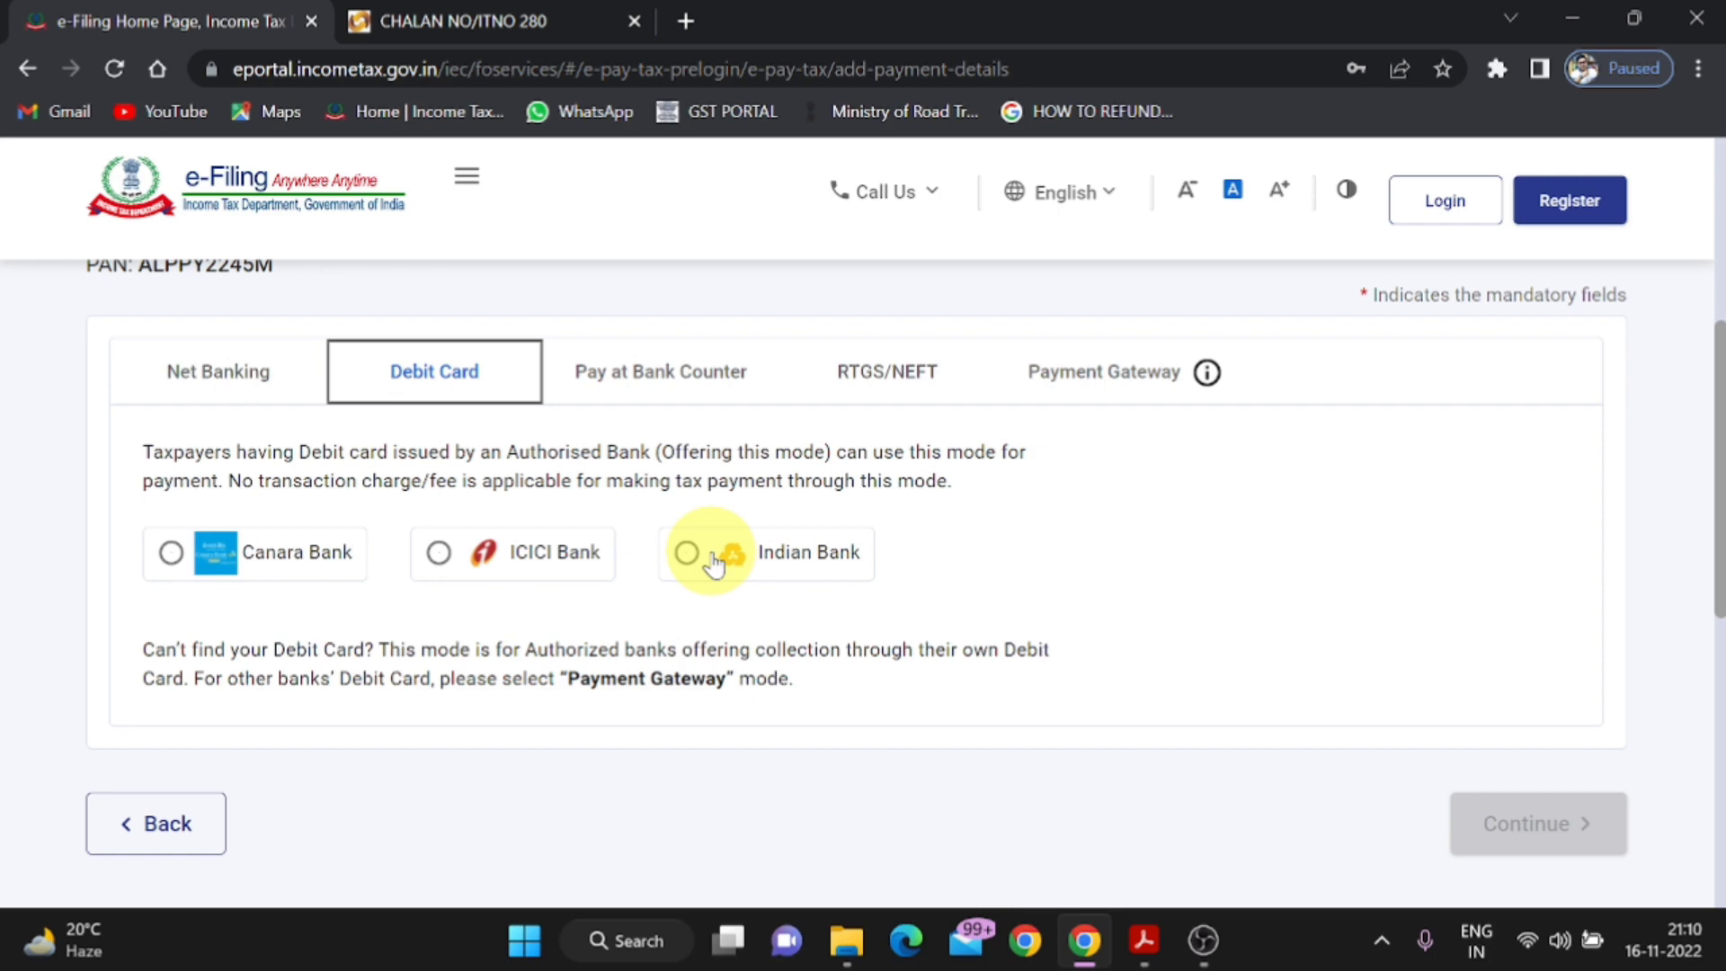
# Choose Pay at Bank Counter in cash at Central Bank Of India, then view the challan PDF
pyautogui.click(707, 392)
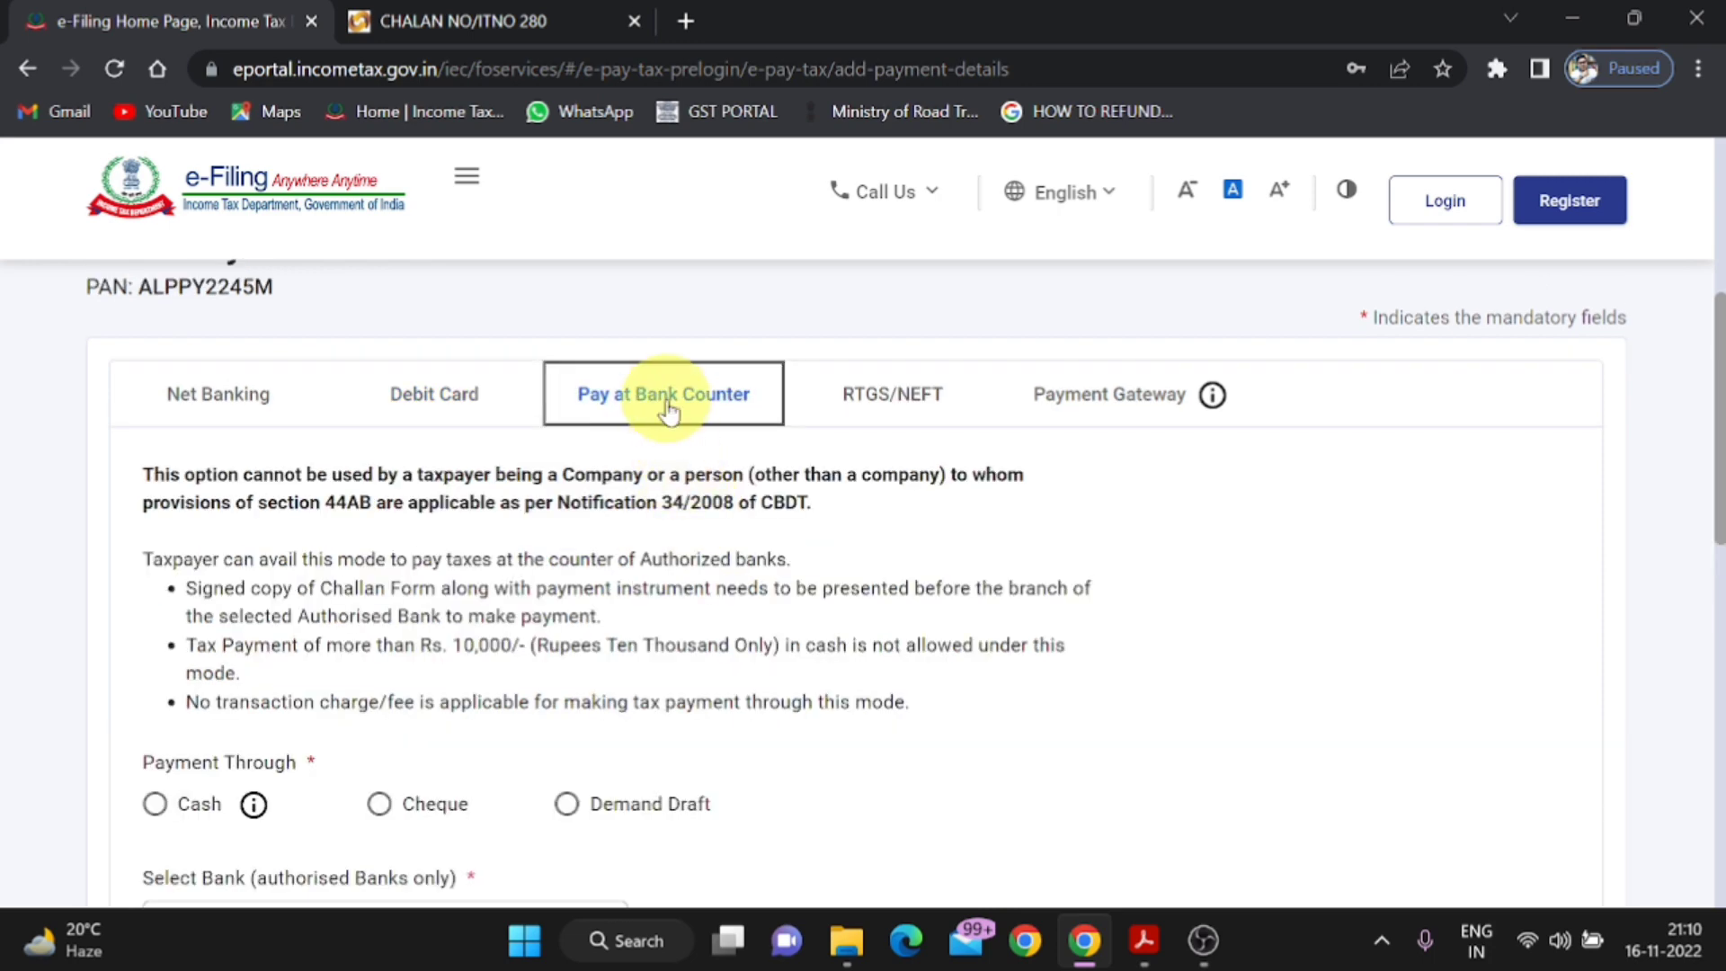
pyautogui.scroll(-3, 667, 411)
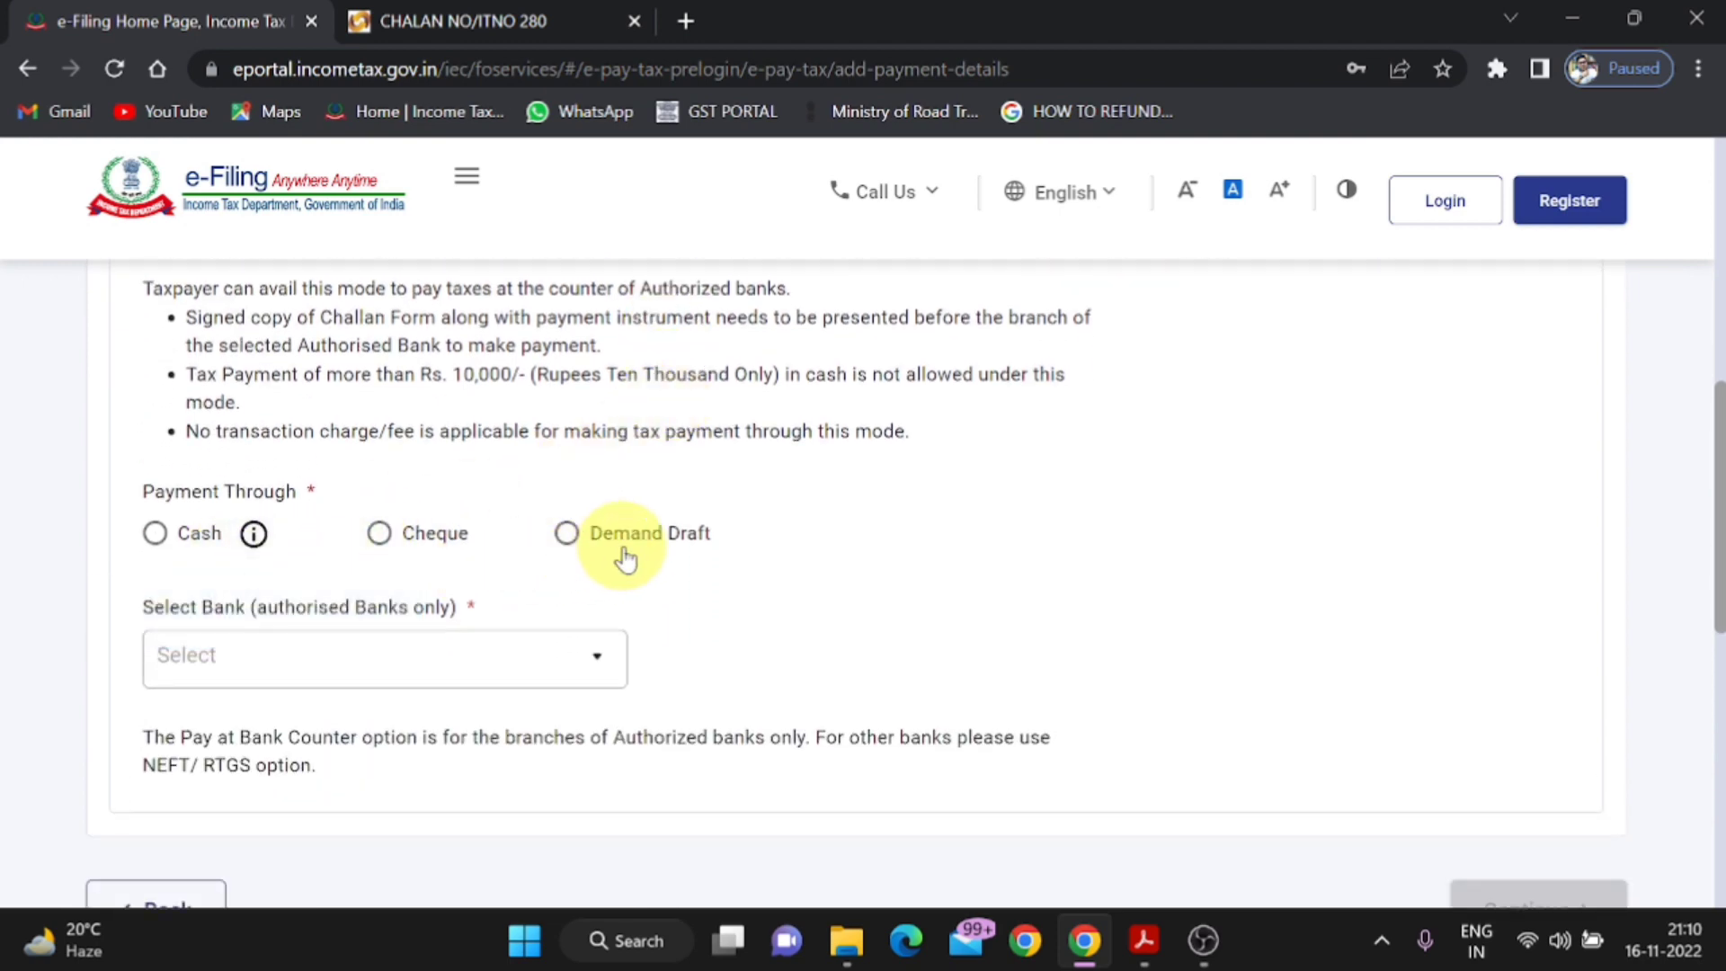
pyautogui.click(154, 532)
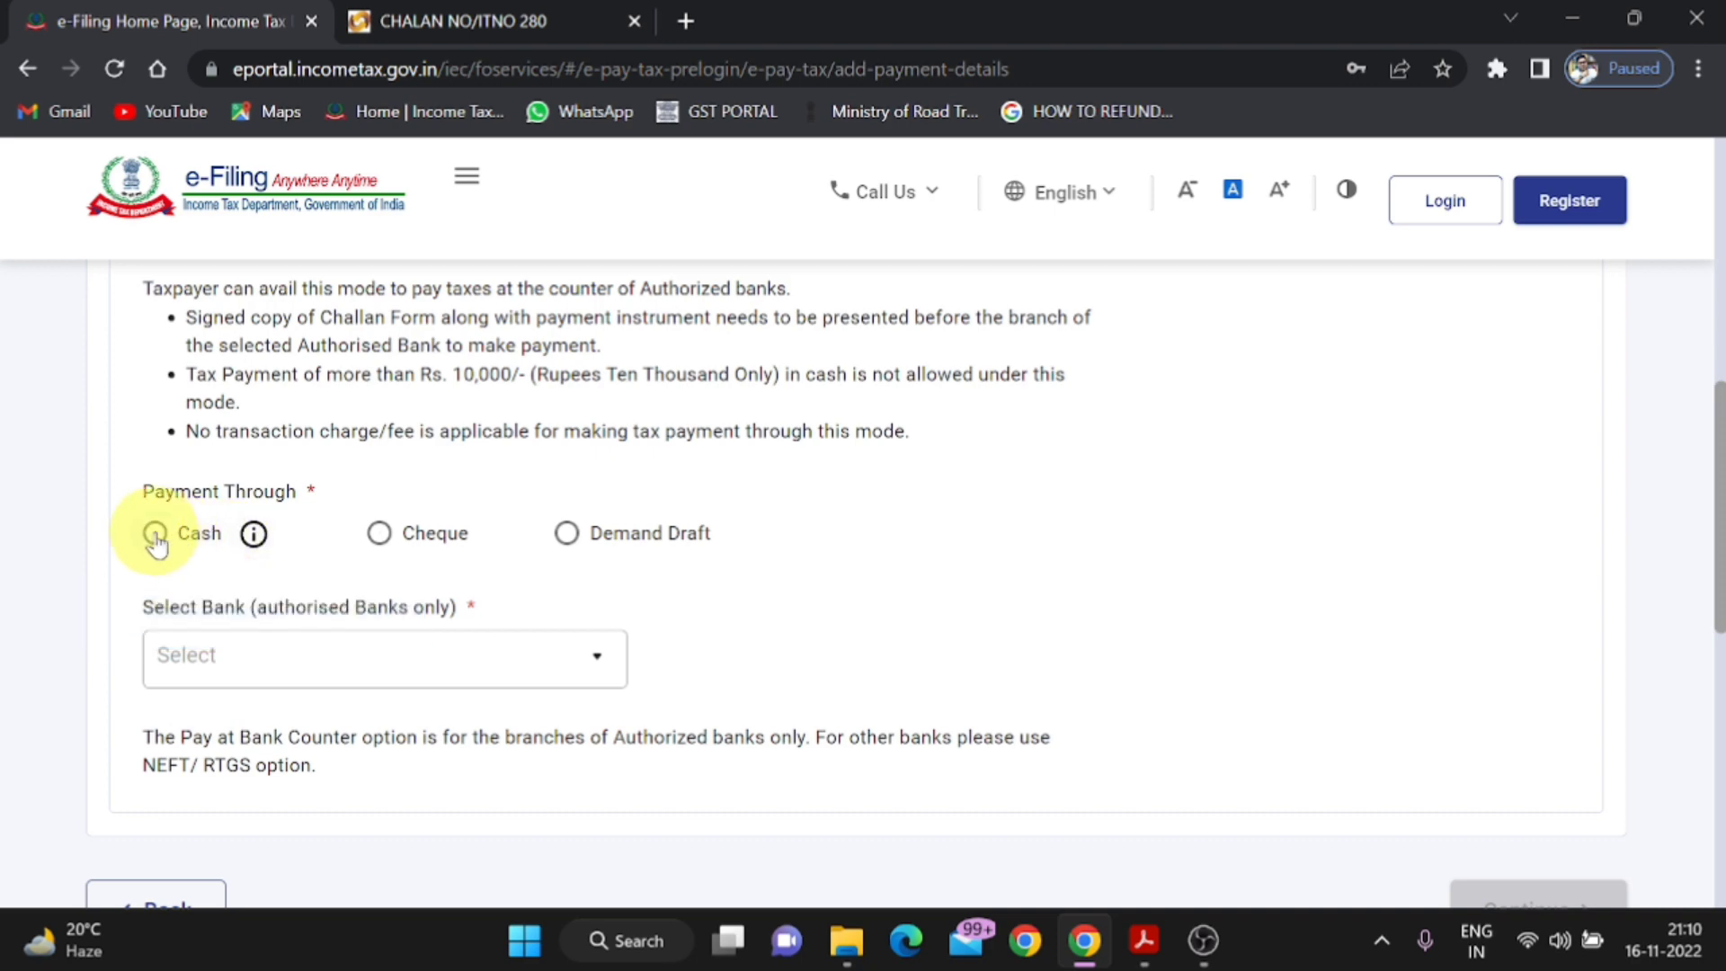
pyautogui.click(326, 681)
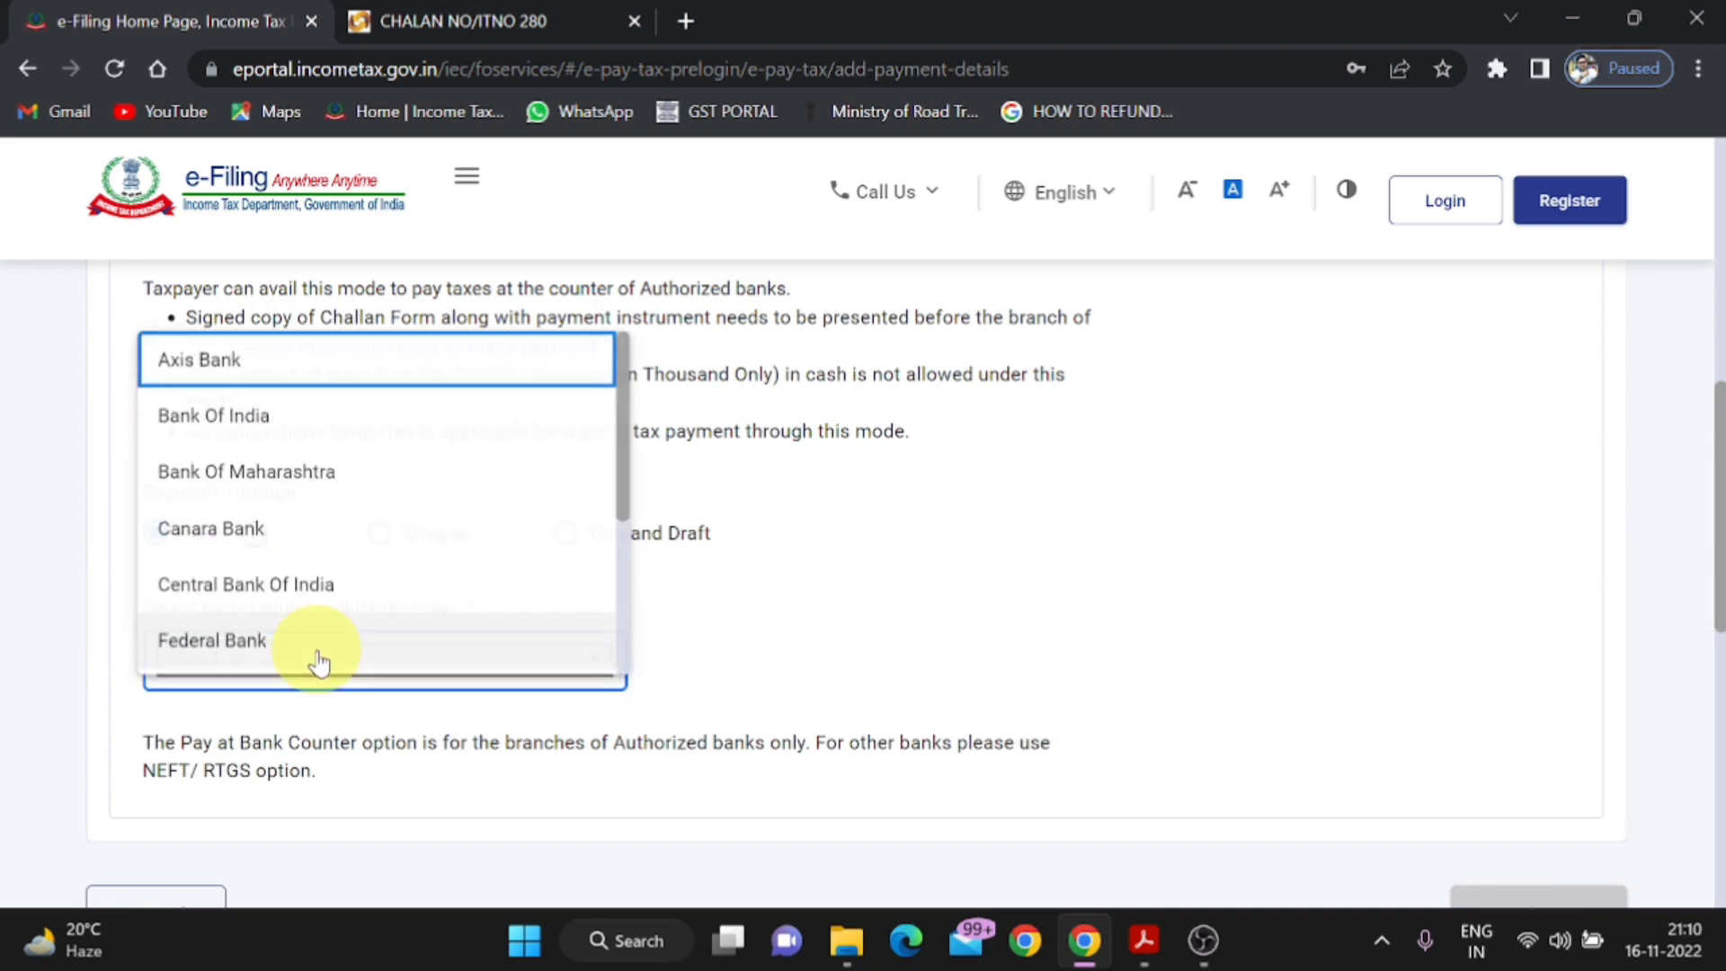
pyautogui.click(327, 586)
pyautogui.scroll(-2, 683, 629)
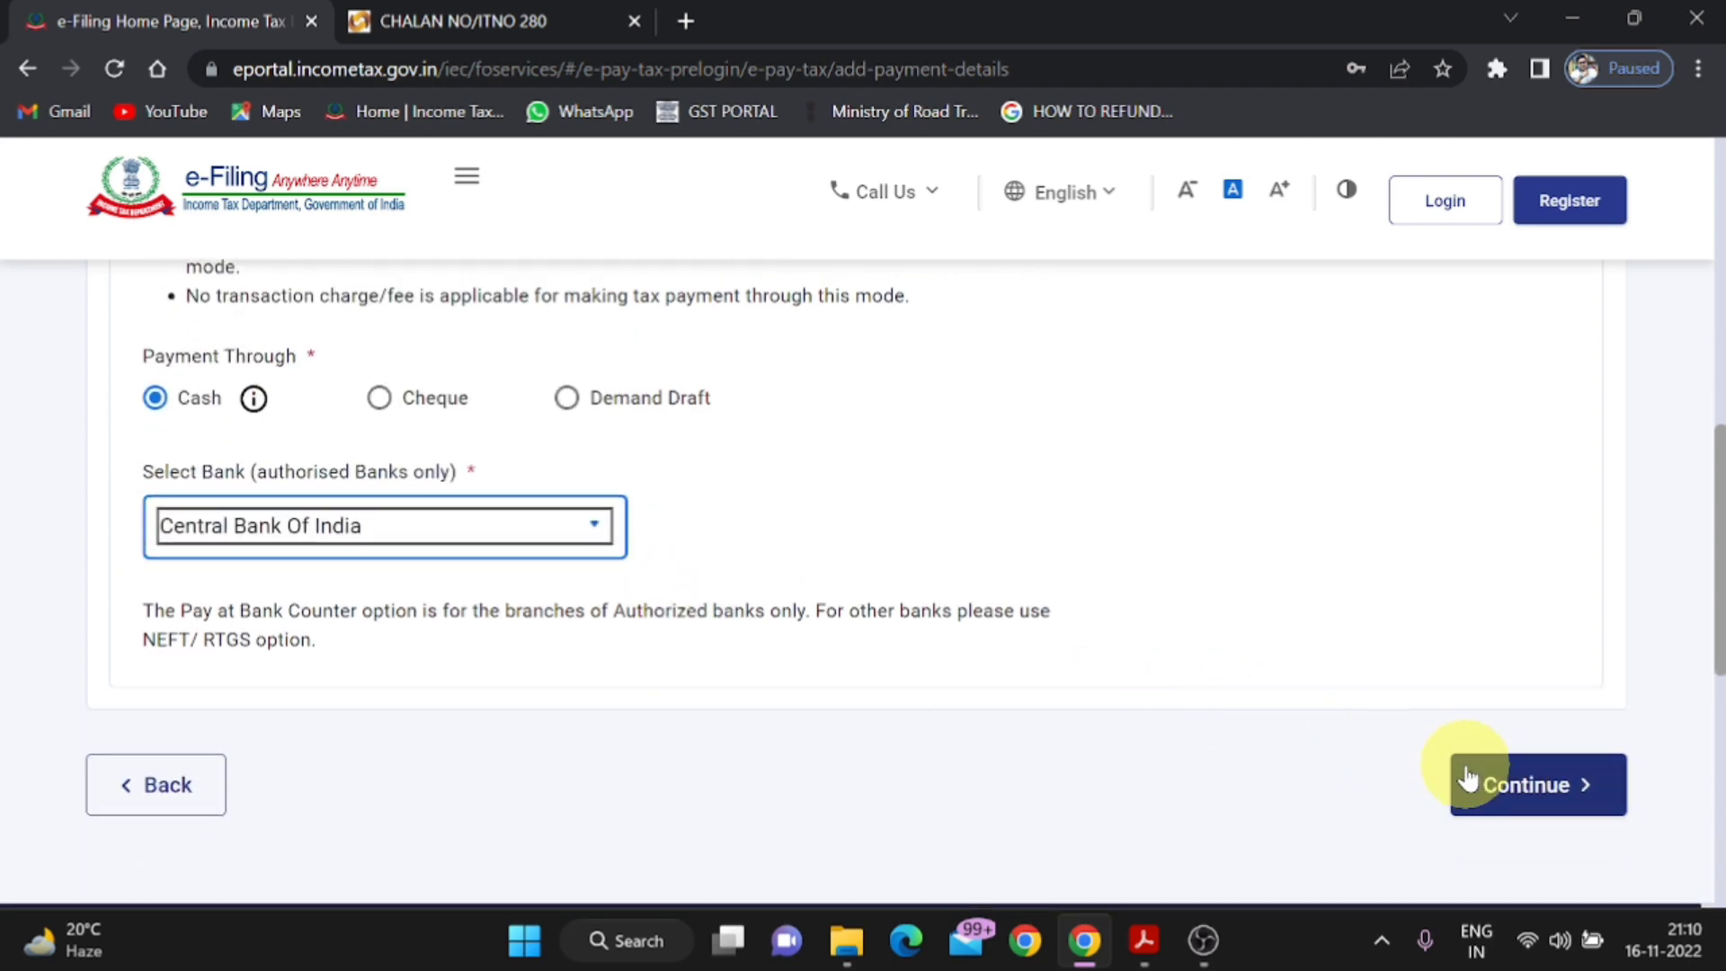
pyautogui.hotkey('alt', 'Tab')
pyautogui.hotkey('alt', 'Tab')
pyautogui.hotkey('alt', 'Tab')
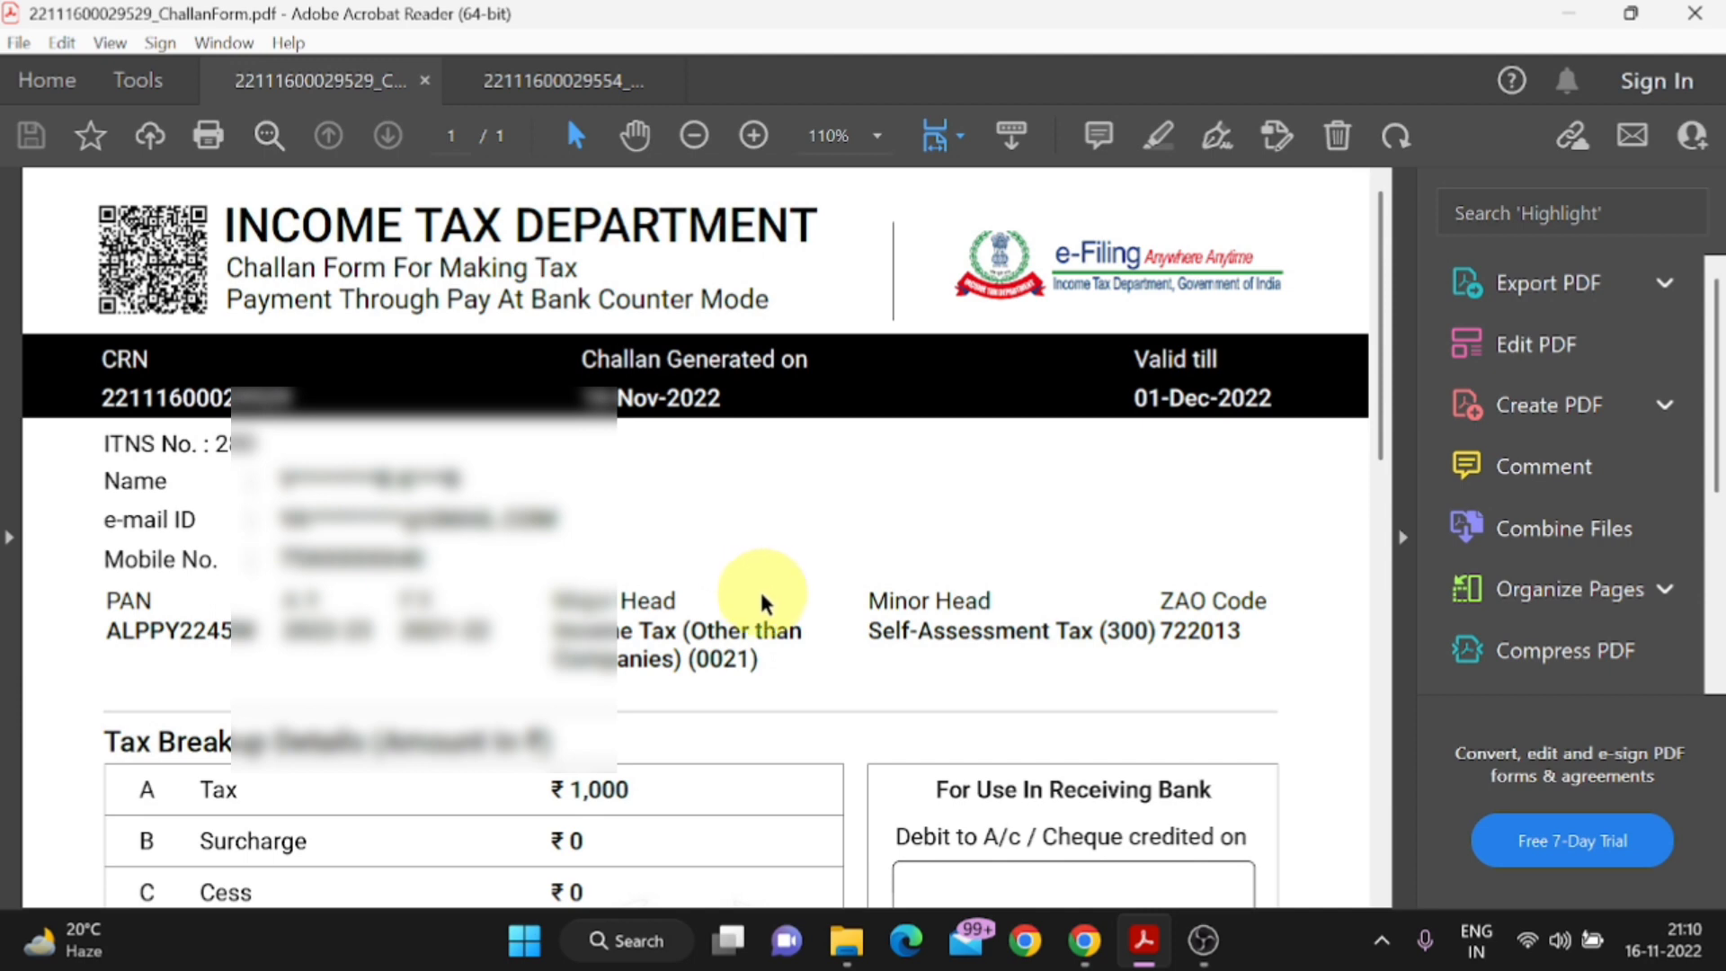
pyautogui.scroll(-1, 759, 589)
pyautogui.scroll(-2, 757, 596)
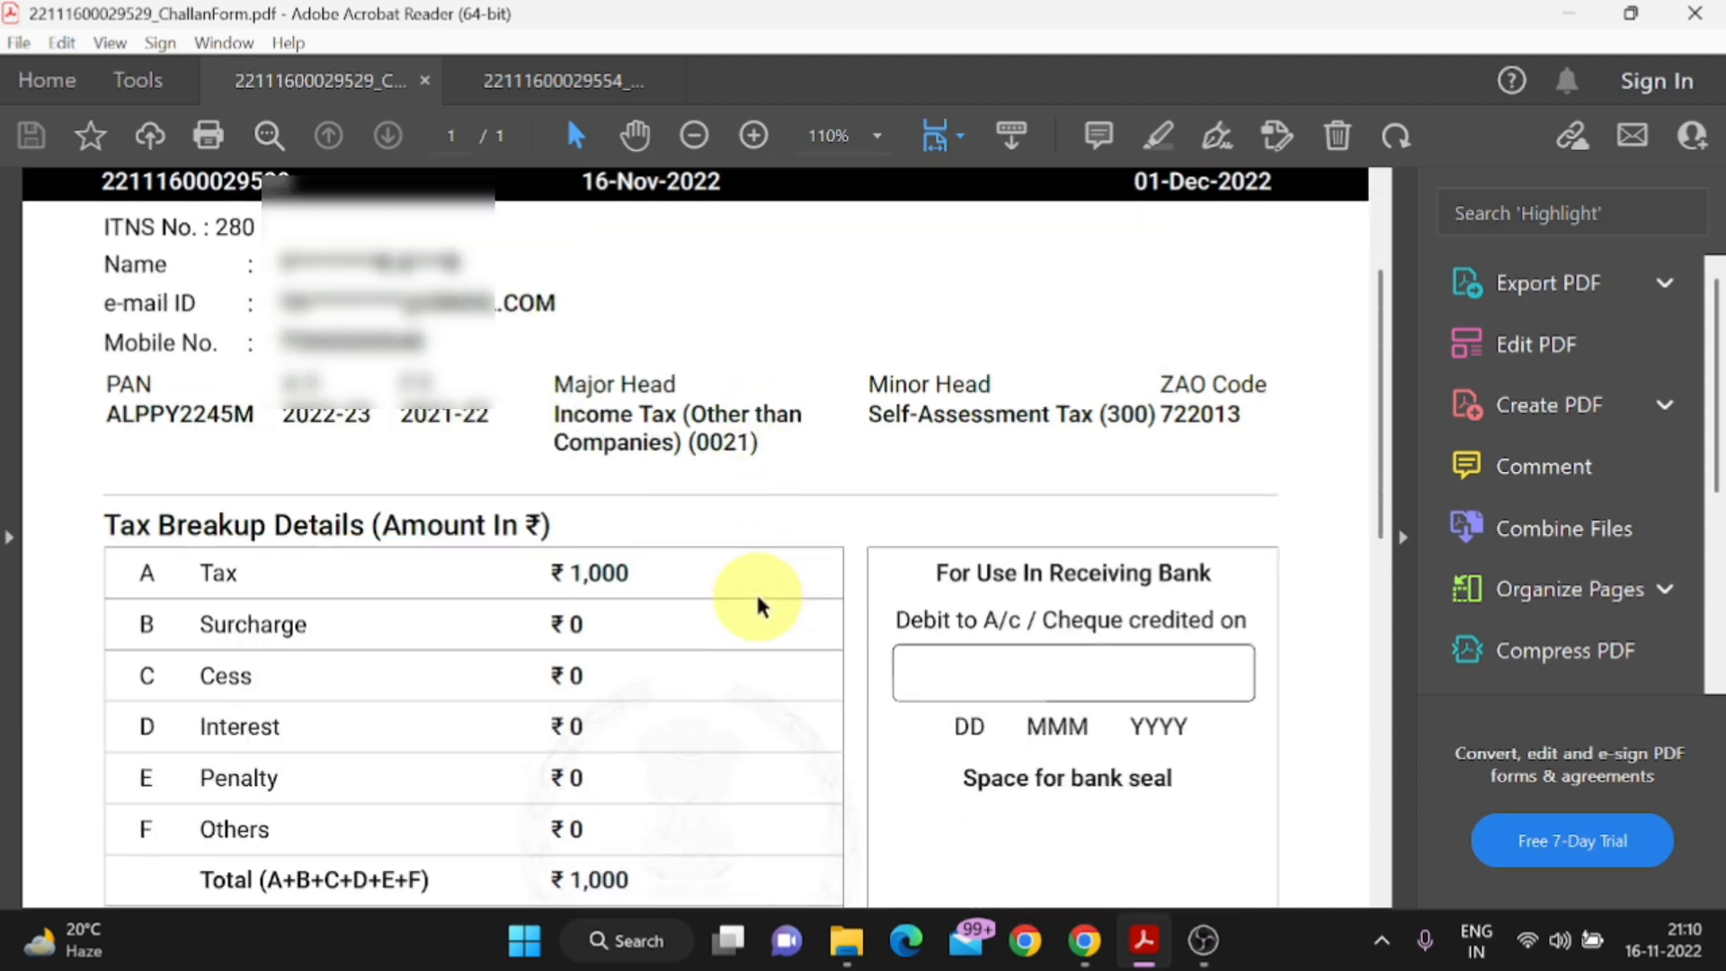
pyautogui.moveTo(281, 262); pyautogui.dragTo(106, 226)
pyautogui.click(258, 227)
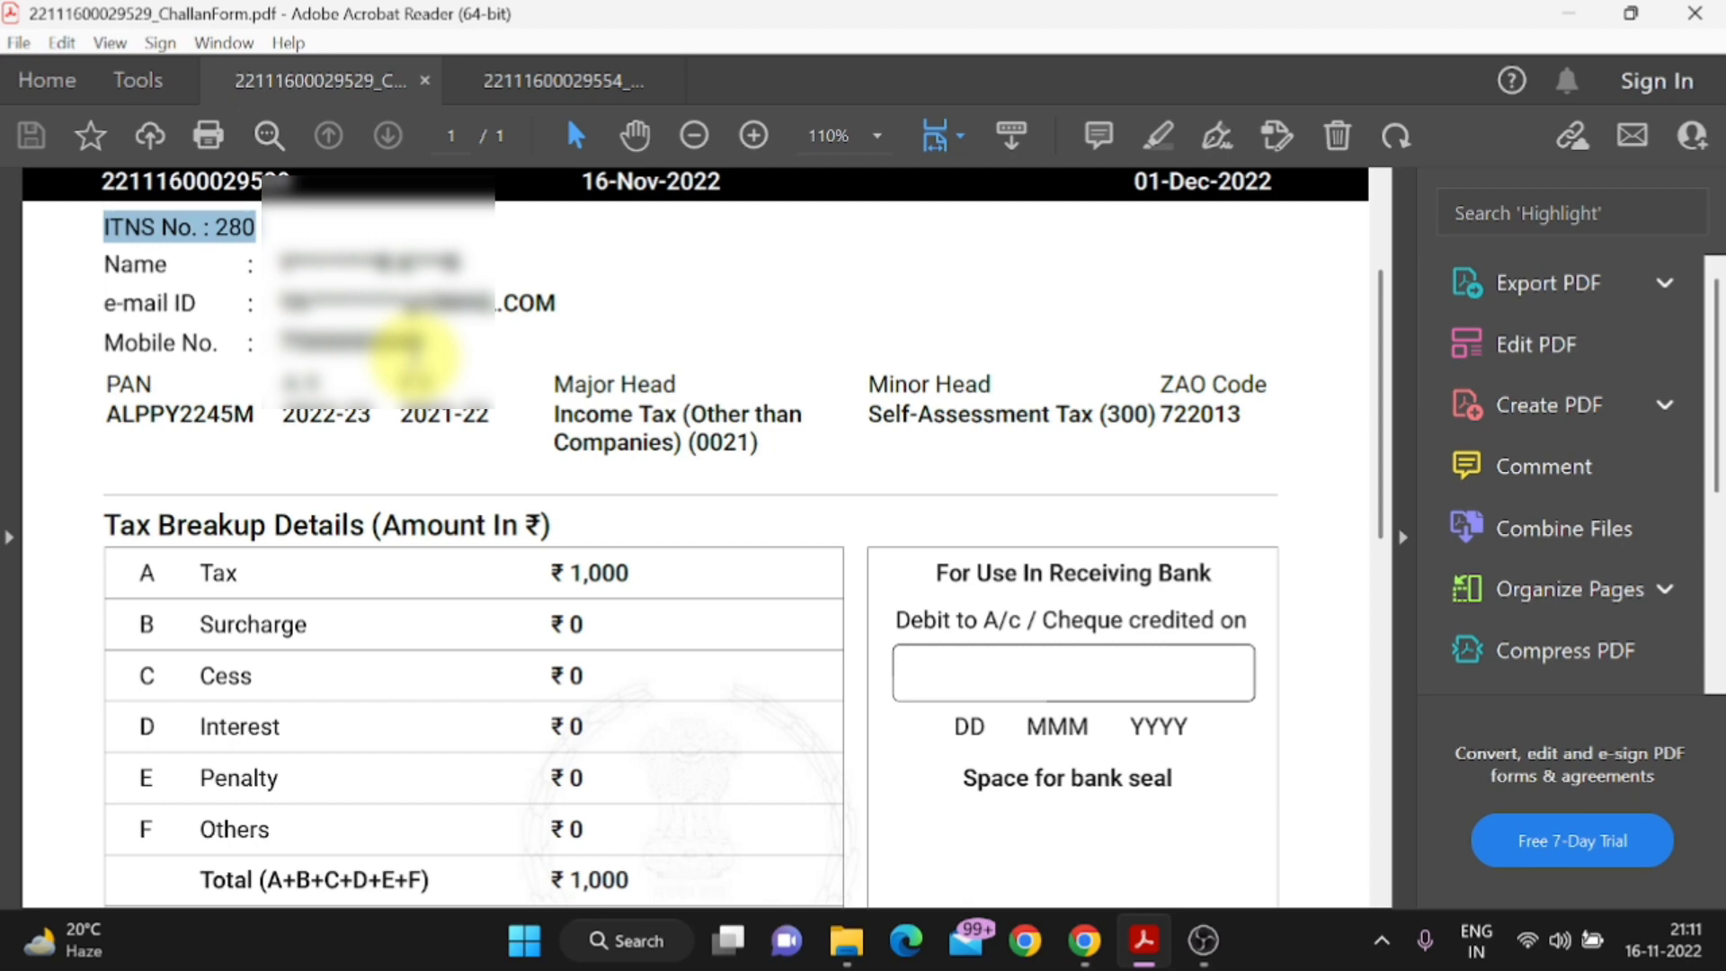
pyautogui.scroll(-5, 781, 606)
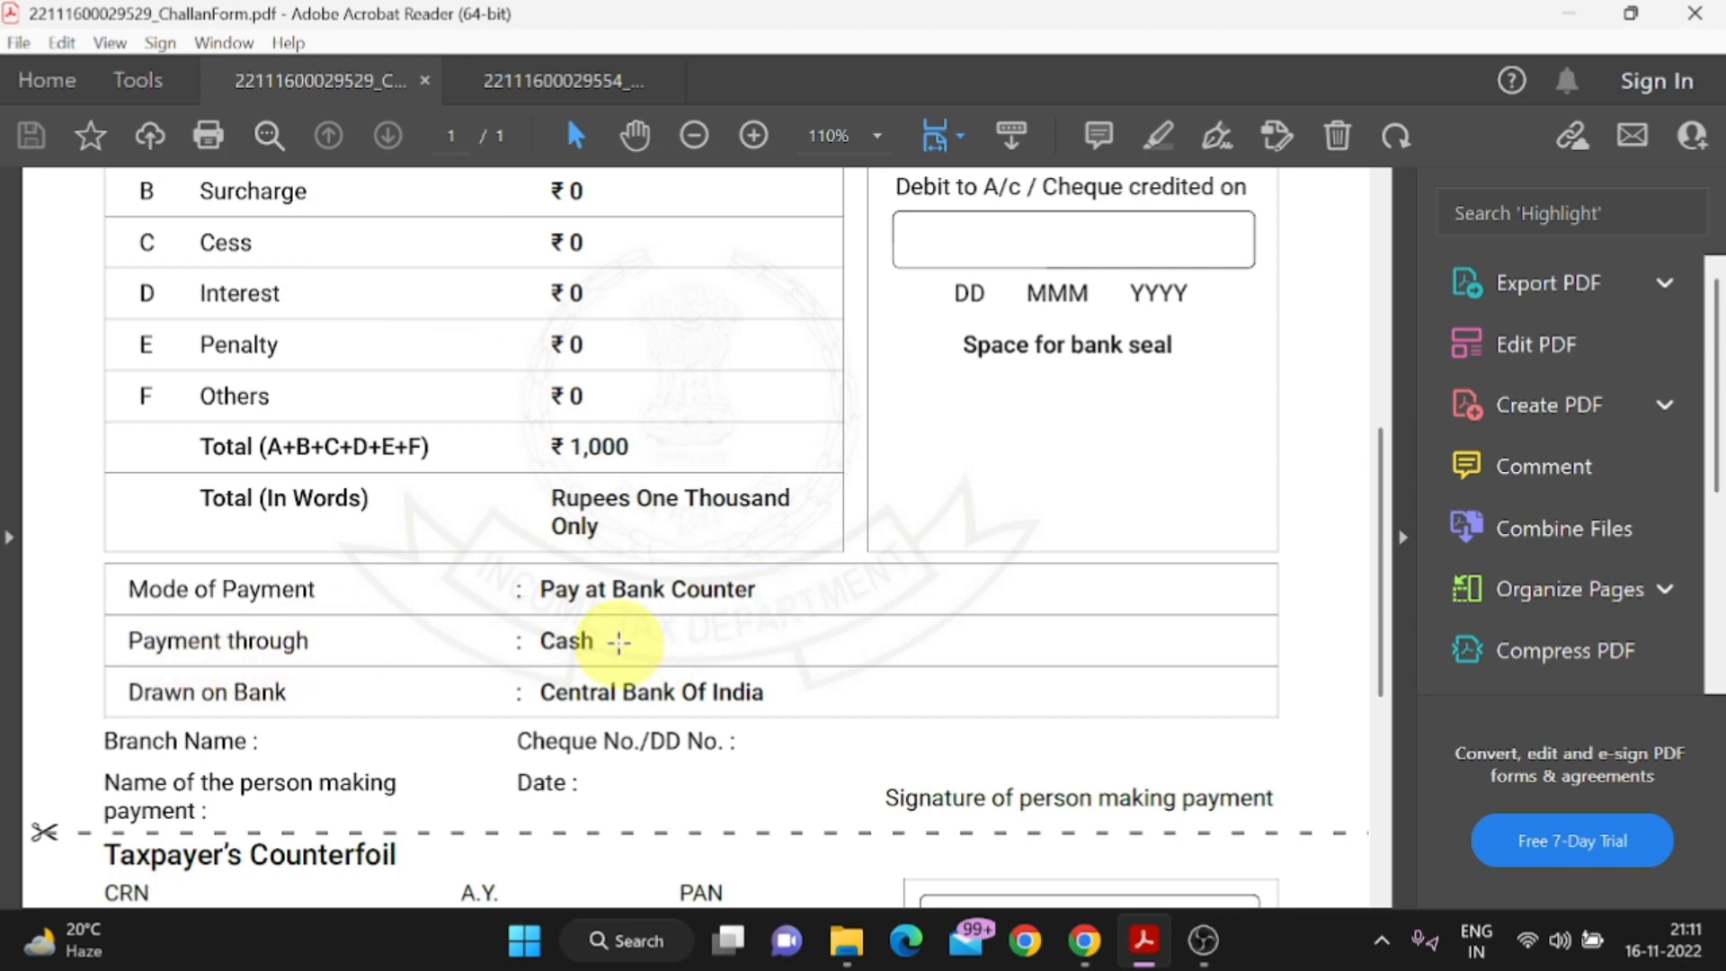
pyautogui.click(665, 647)
pyautogui.click(807, 717)
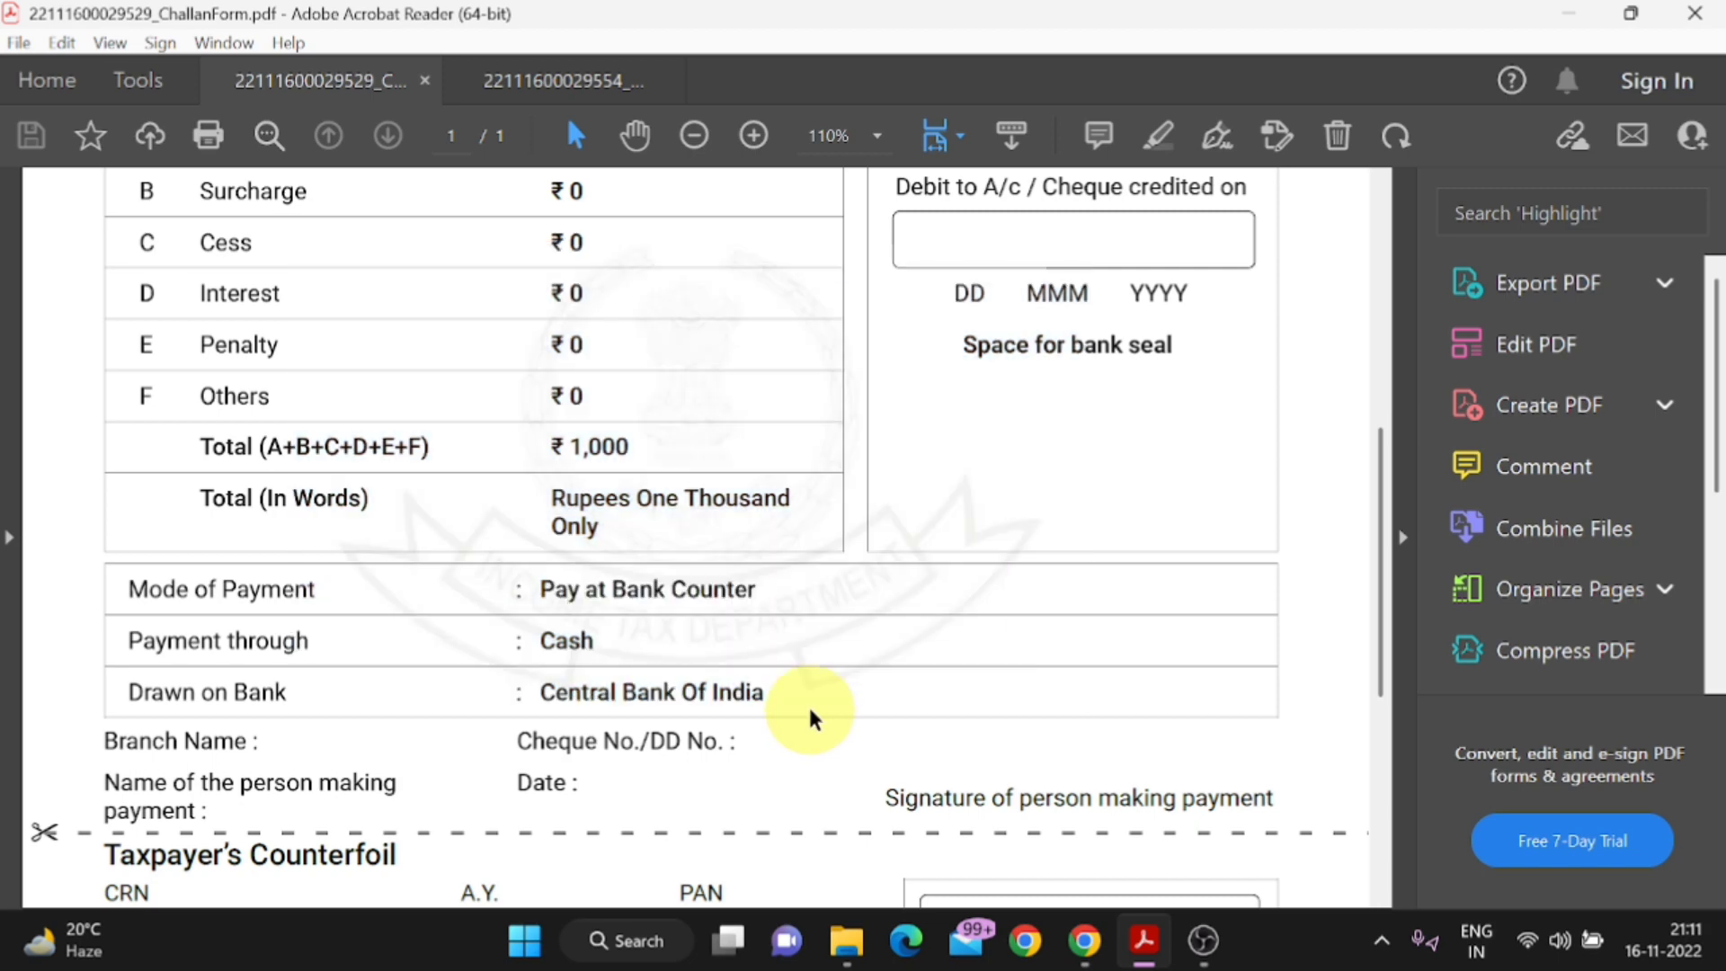
pyautogui.scroll(3, 802, 707)
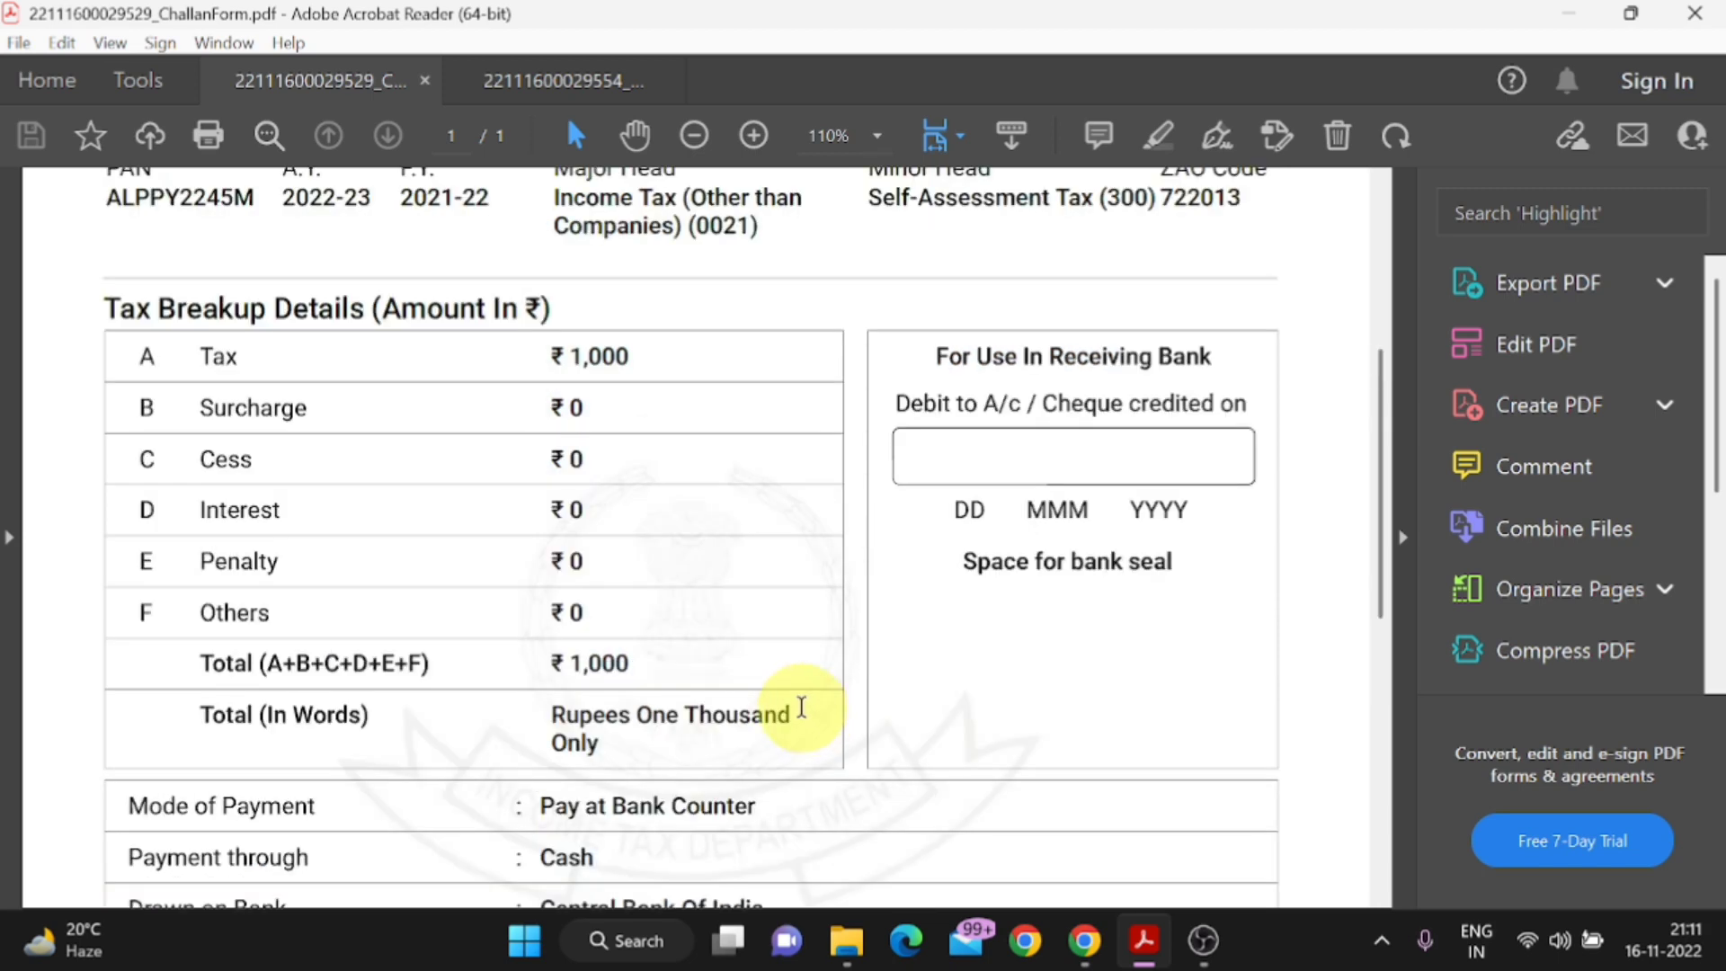
pyautogui.scroll(2, 802, 707)
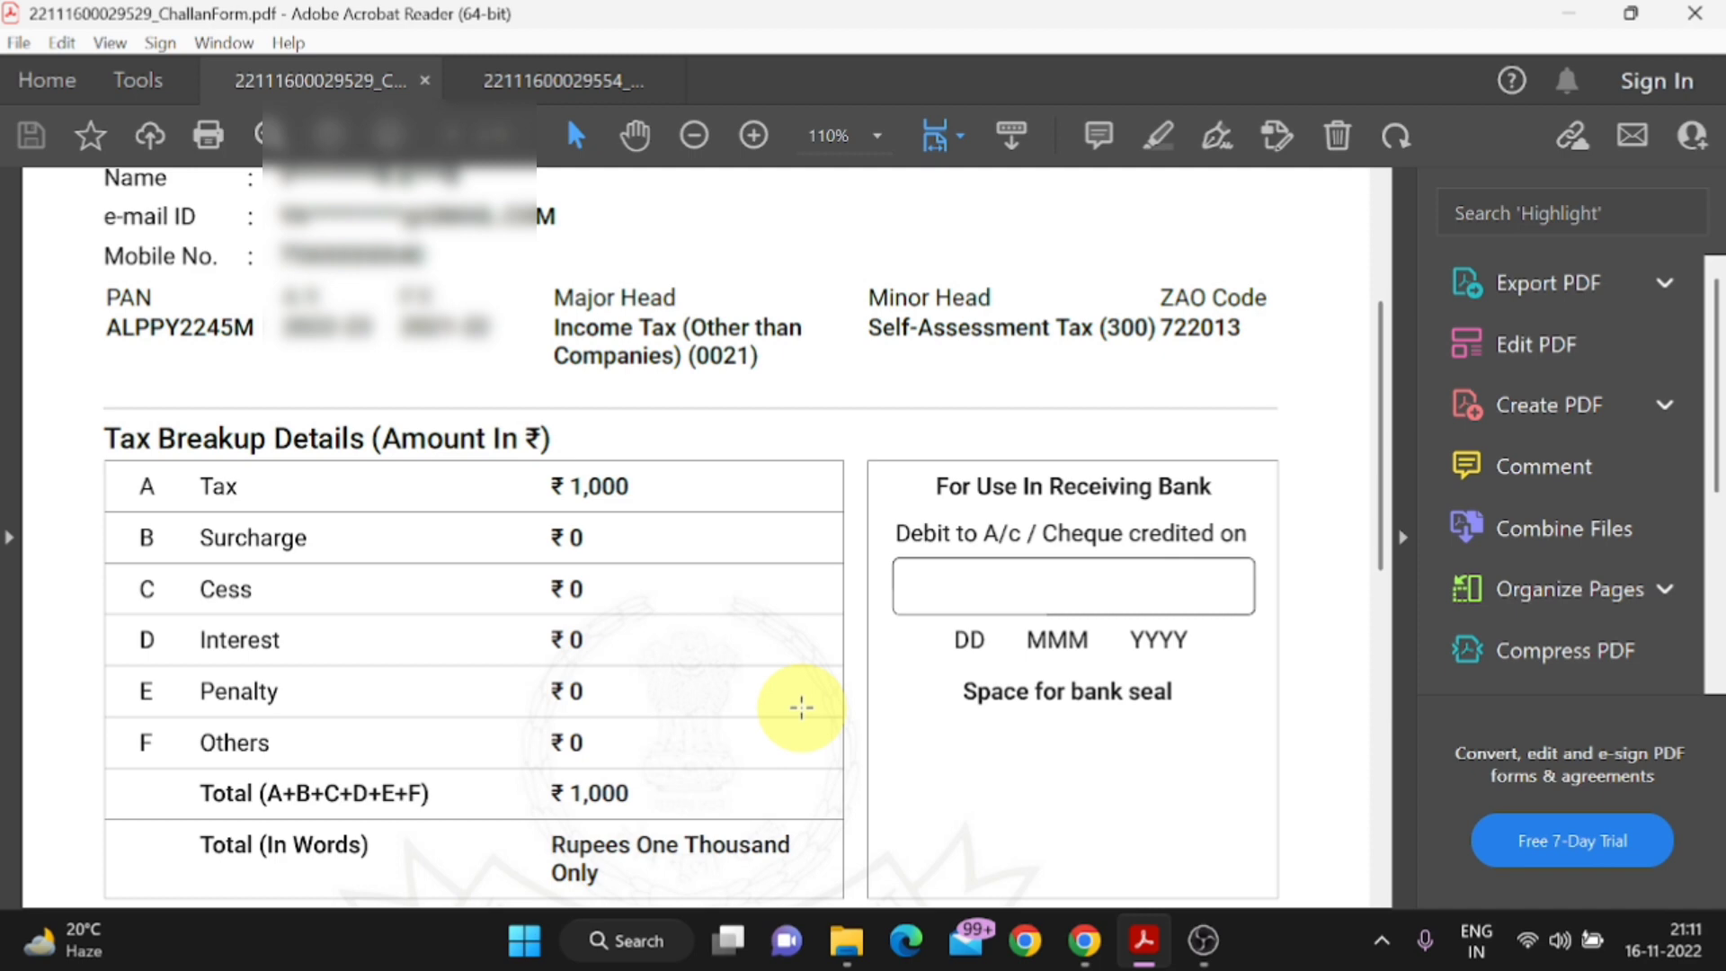
# Back in Chrome, select RTGS/NEFT and continue to the ₹1,000 payment preview
pyautogui.click(1085, 940)
pyautogui.scroll(7, 1076, 850)
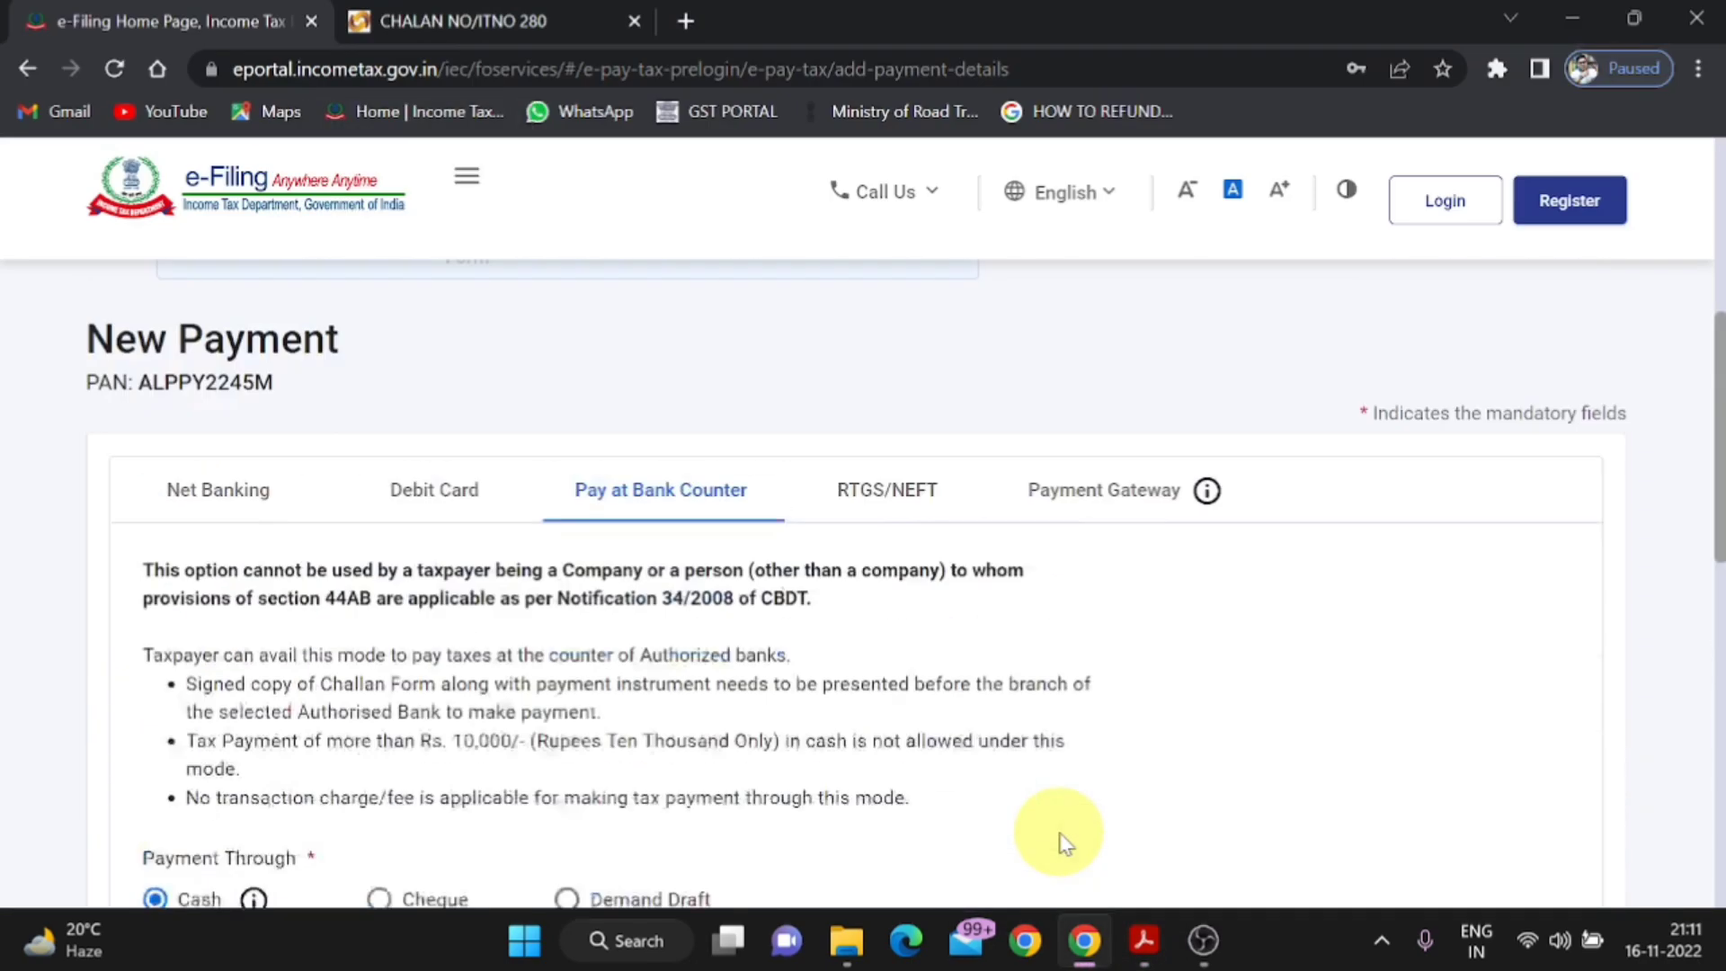
pyautogui.click(859, 670)
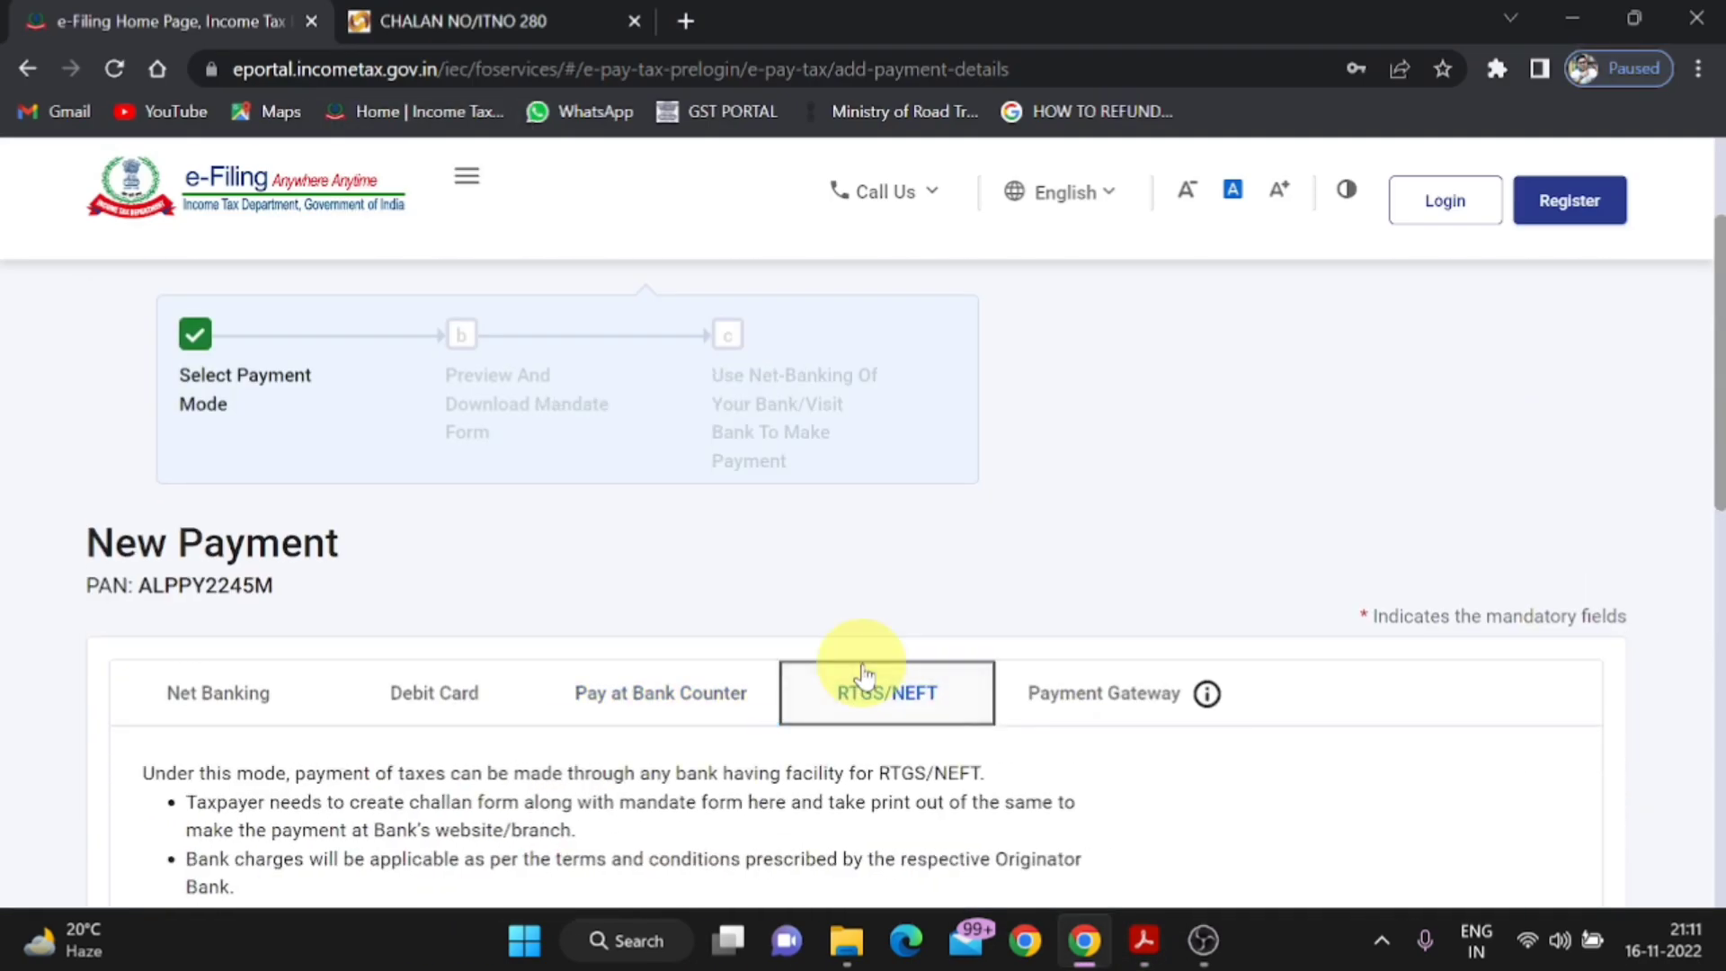
pyautogui.scroll(-3, 860, 666)
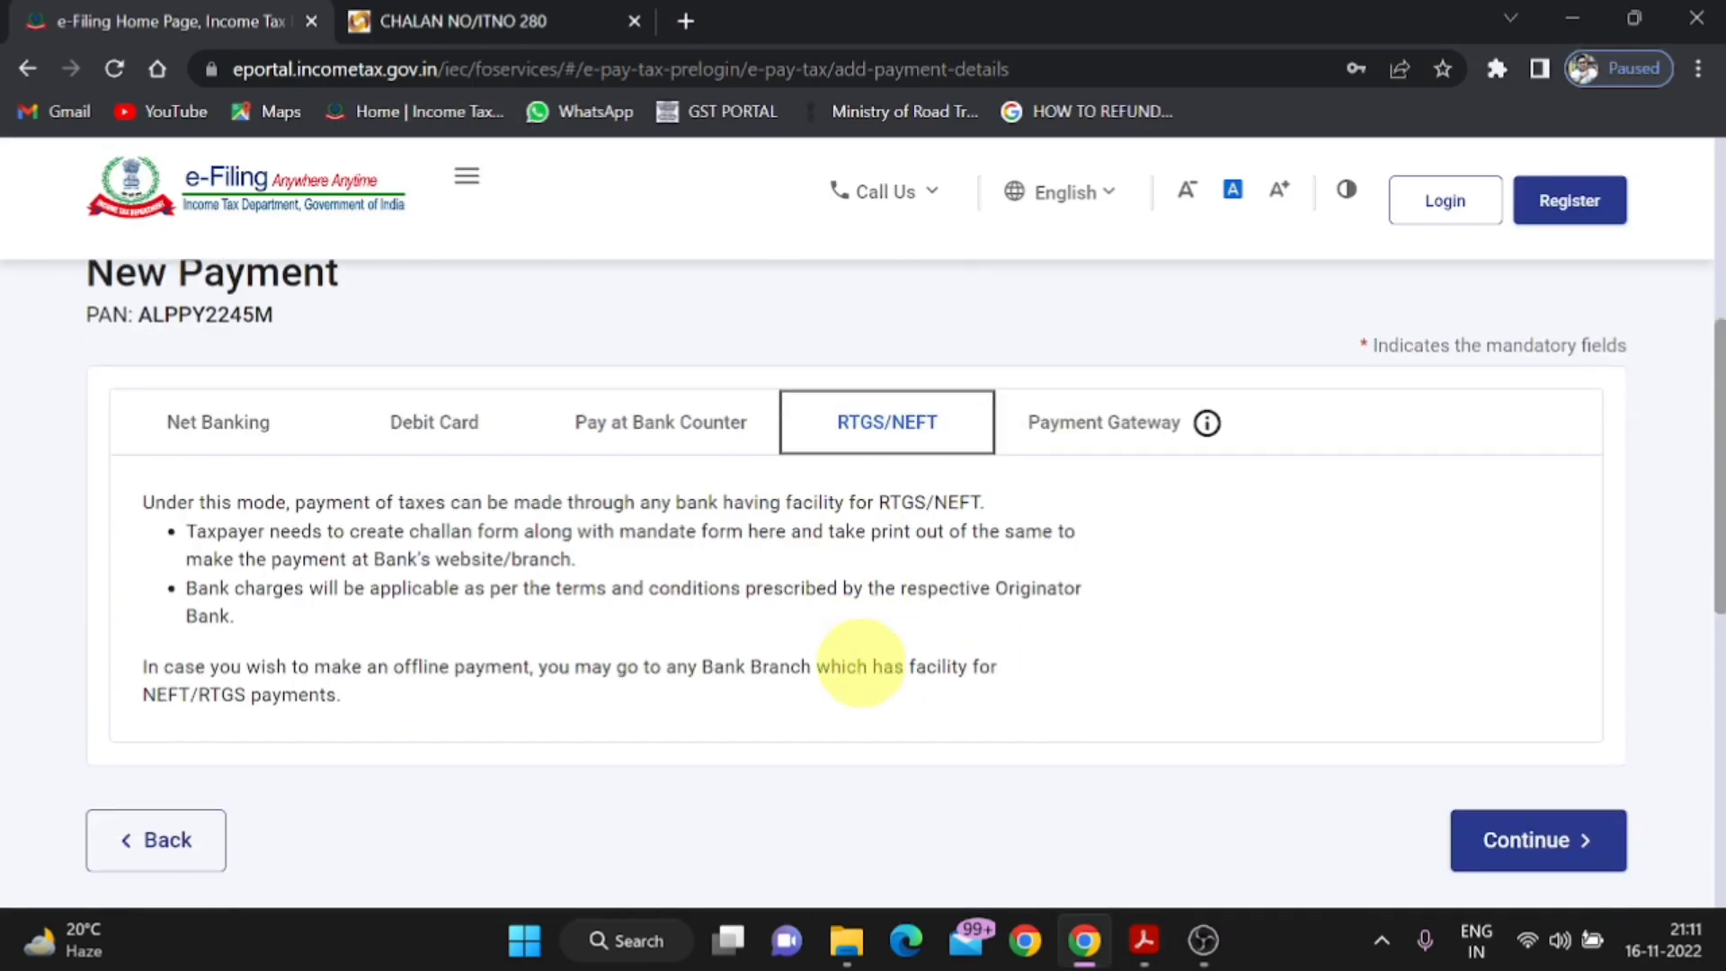
pyautogui.click(1530, 839)
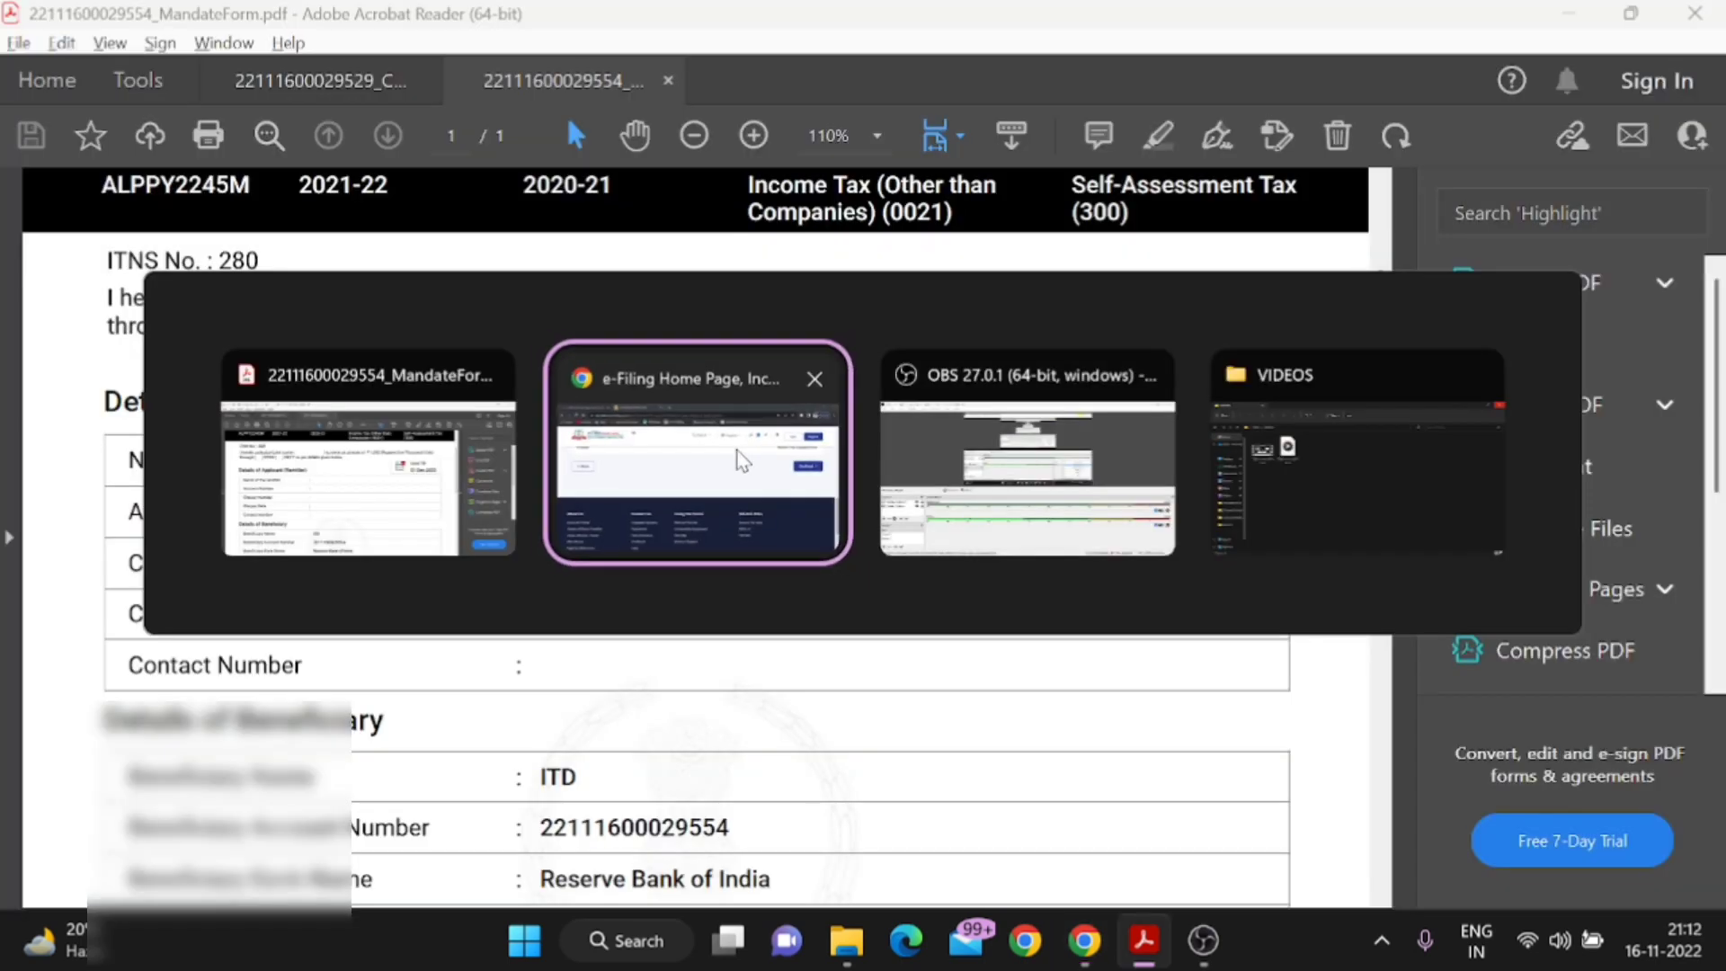
pyautogui.hotkey('alt', 'Tab')
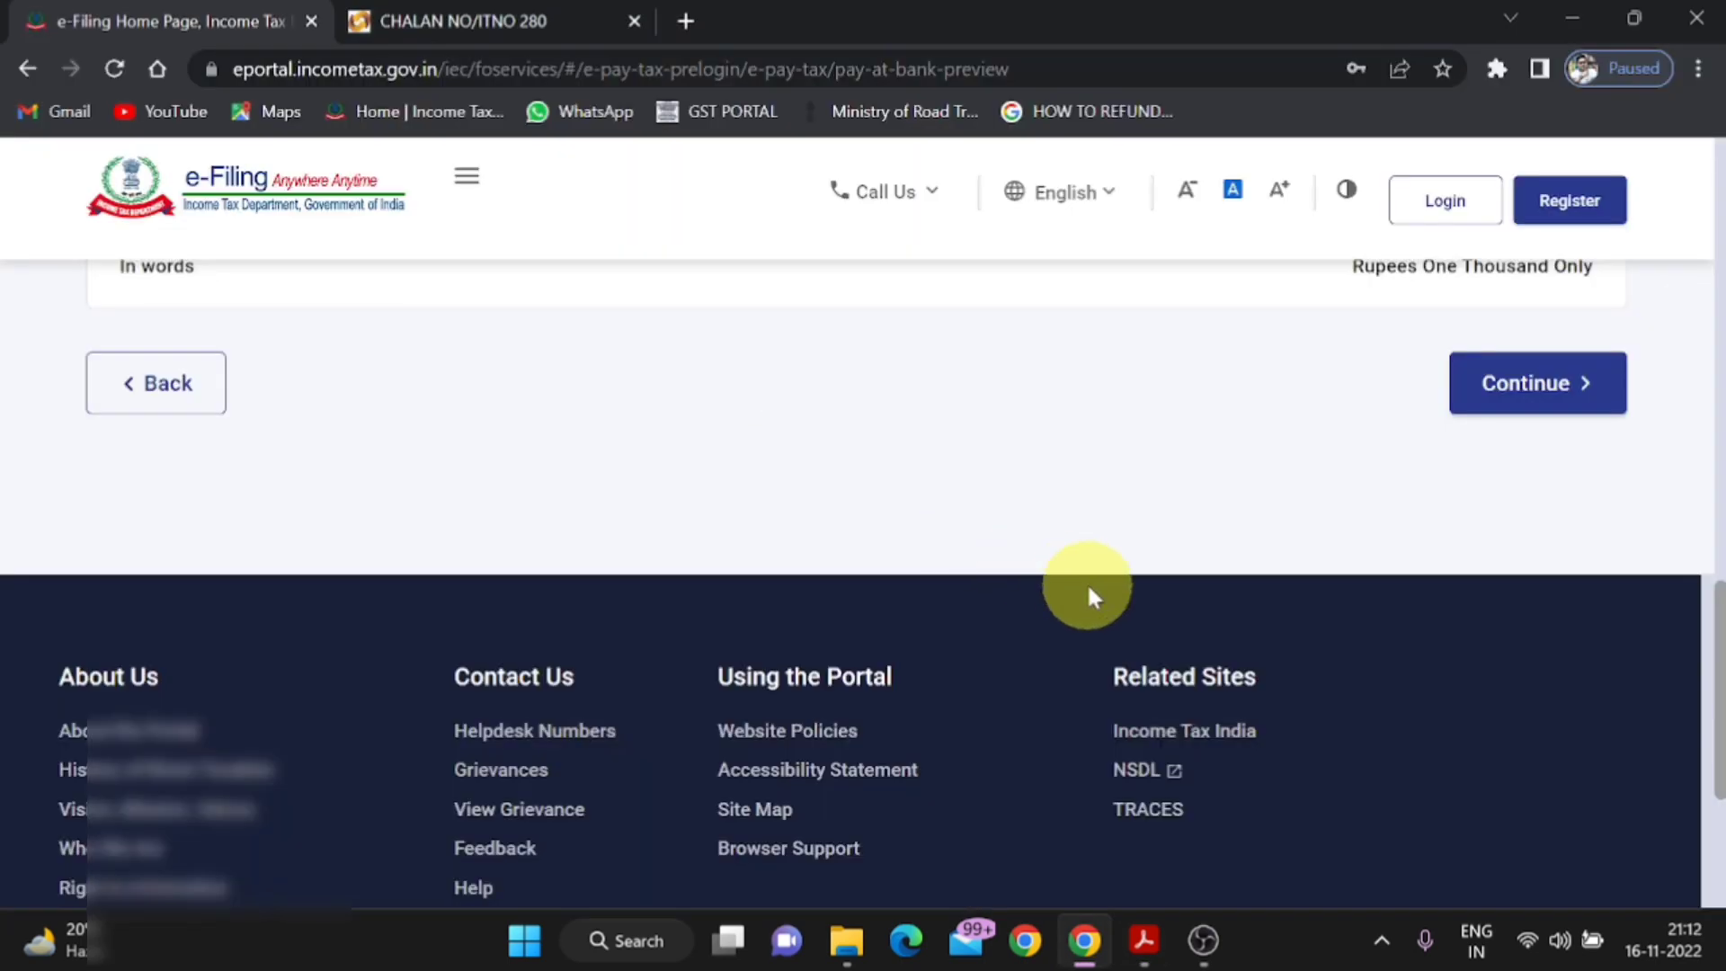
pyautogui.scroll(4, 1090, 593)
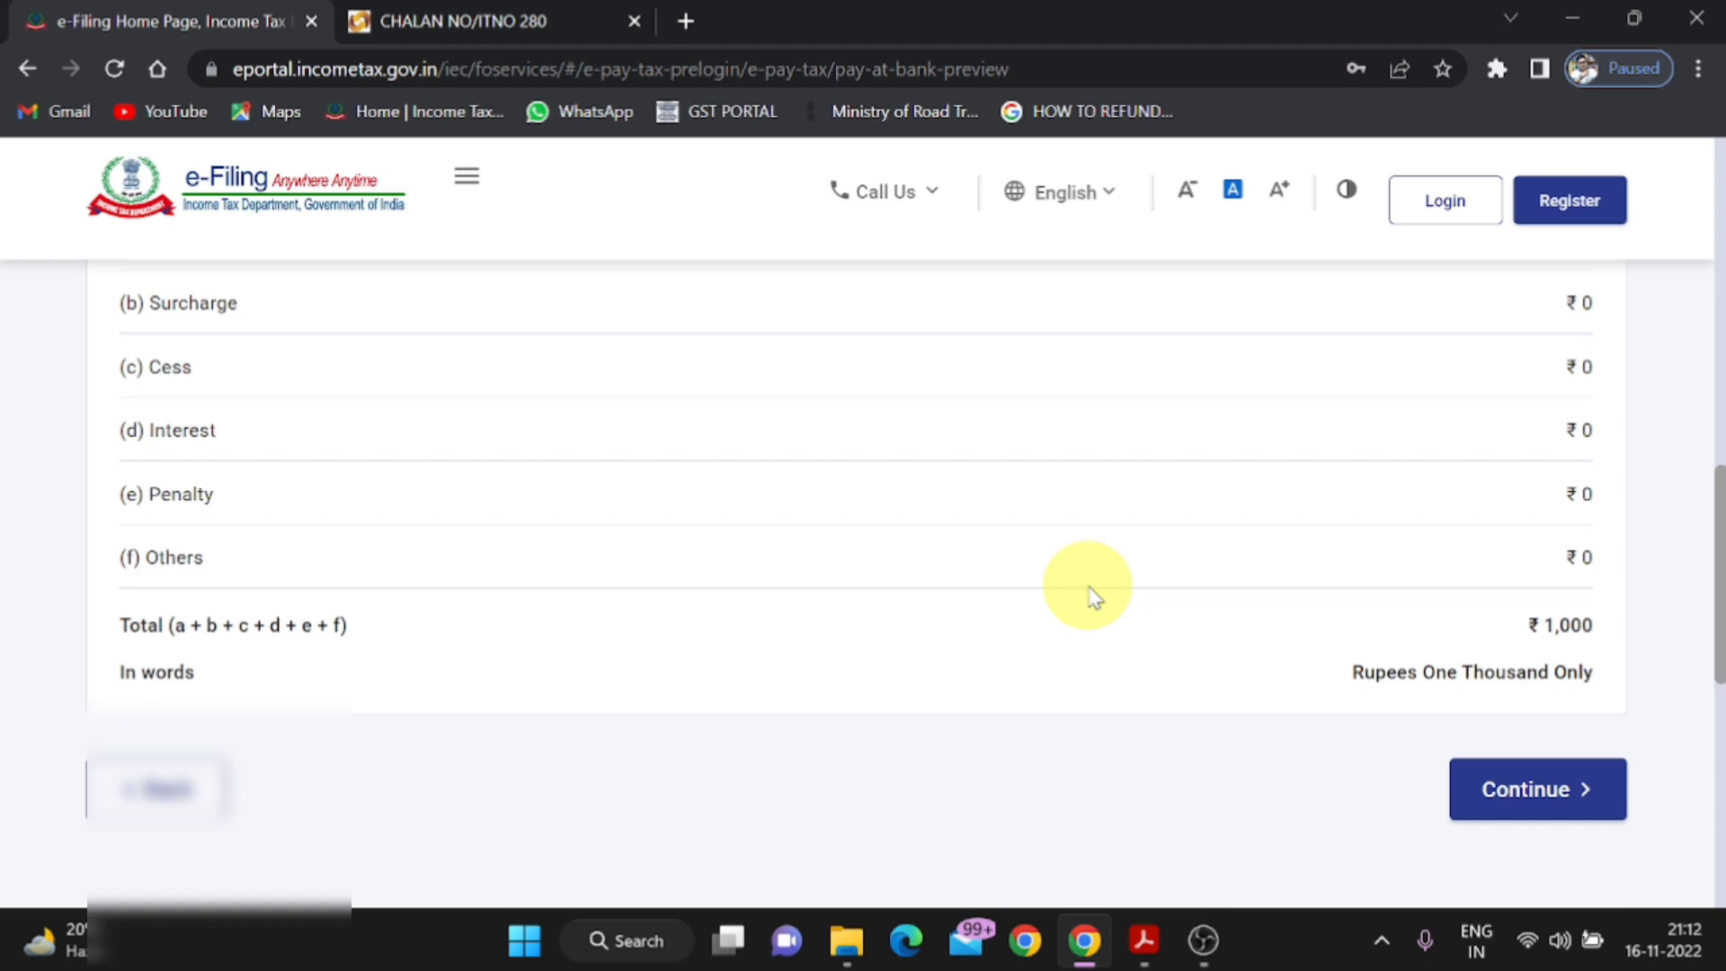